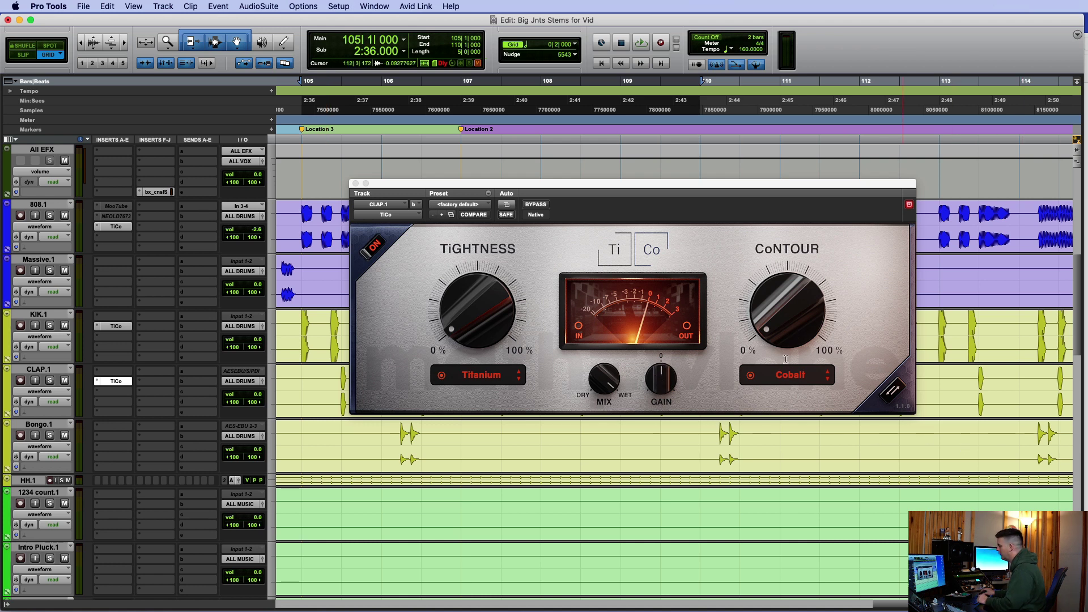
- Flip the corner switch on the CLAP.1 TiCo plugin back and forth and look through the Tightness and Contour style lists
{"action": "left_click", "coordinate": [894, 397]}
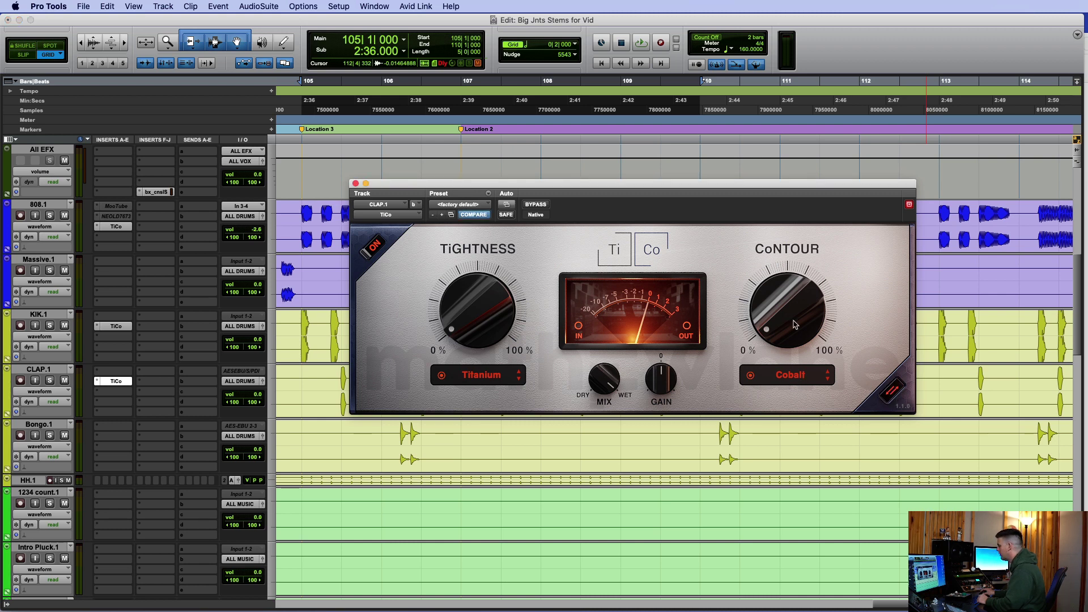
{"action": "left_click", "coordinate": [894, 390]}
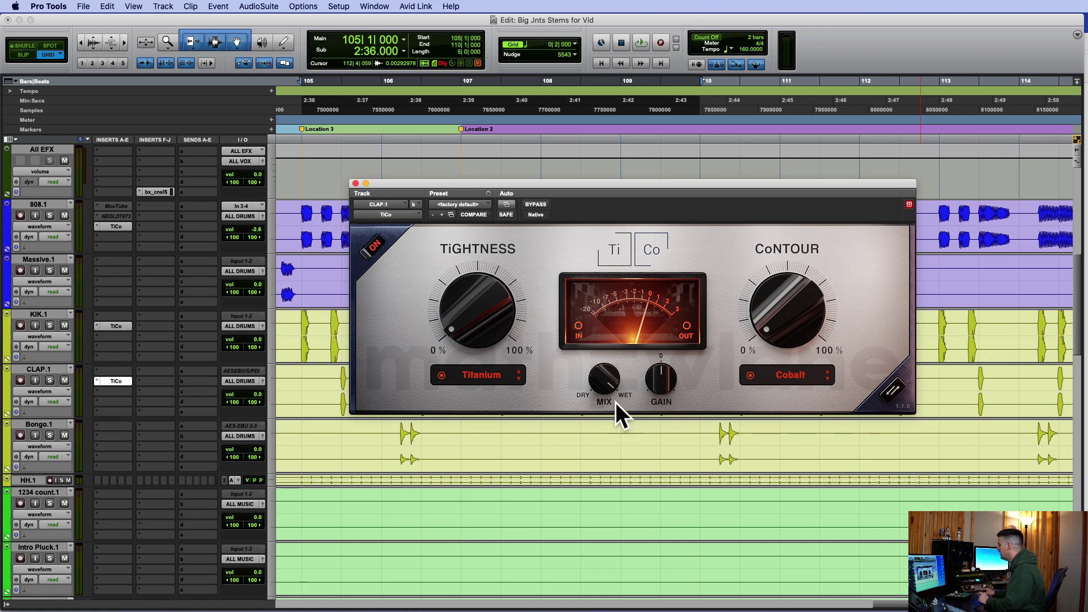
{"action": "left_click", "coordinate": [489, 374]}
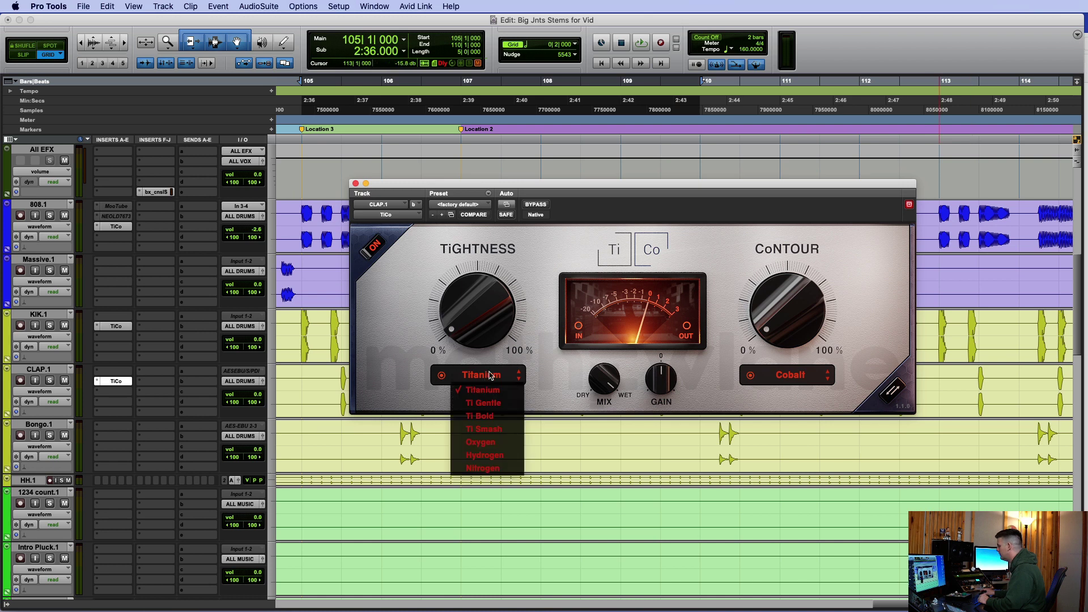
{"action": "left_click", "coordinate": [570, 365]}
{"action": "left_click", "coordinate": [801, 376]}
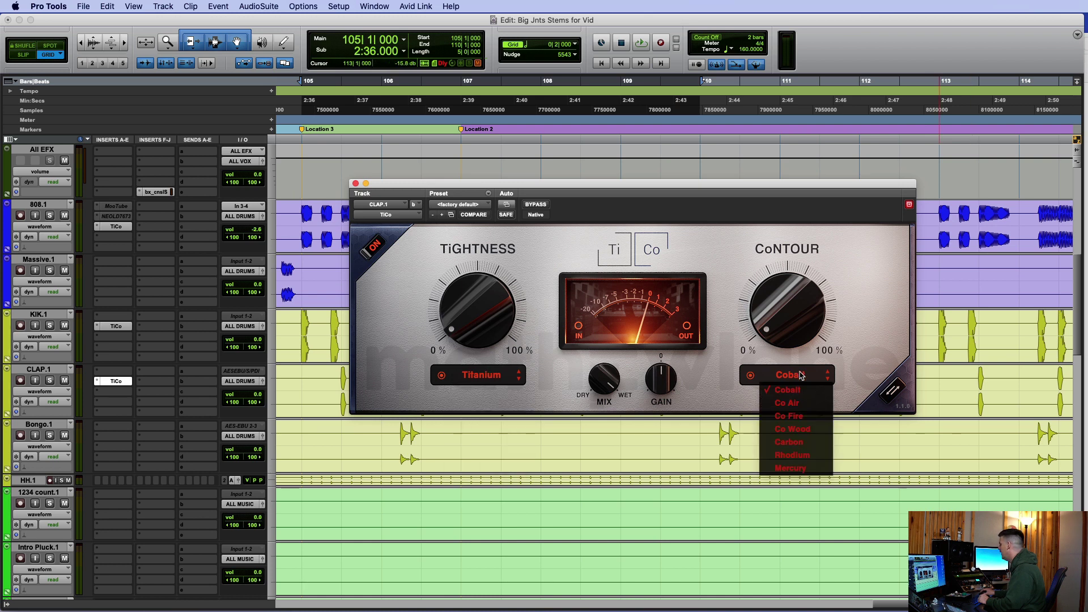
{"action": "left_click", "coordinate": [879, 325]}
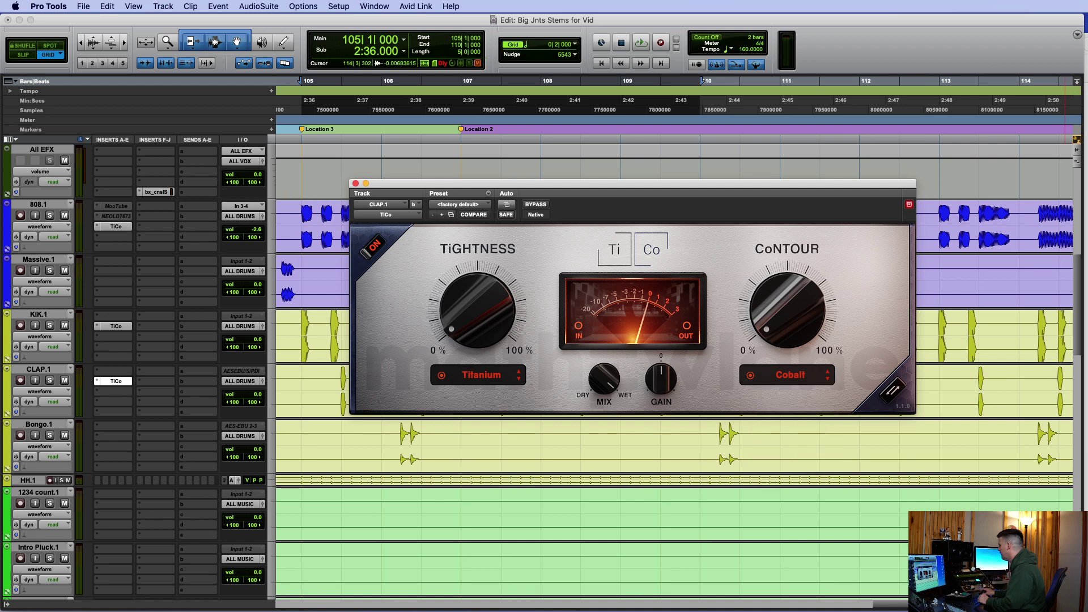
- Switch to Safari, read the STYLES overview of the Tightness and Contour options in the TiCo manual, and return to Pro Tools
{"action": "key", "text": "super+Tab"}
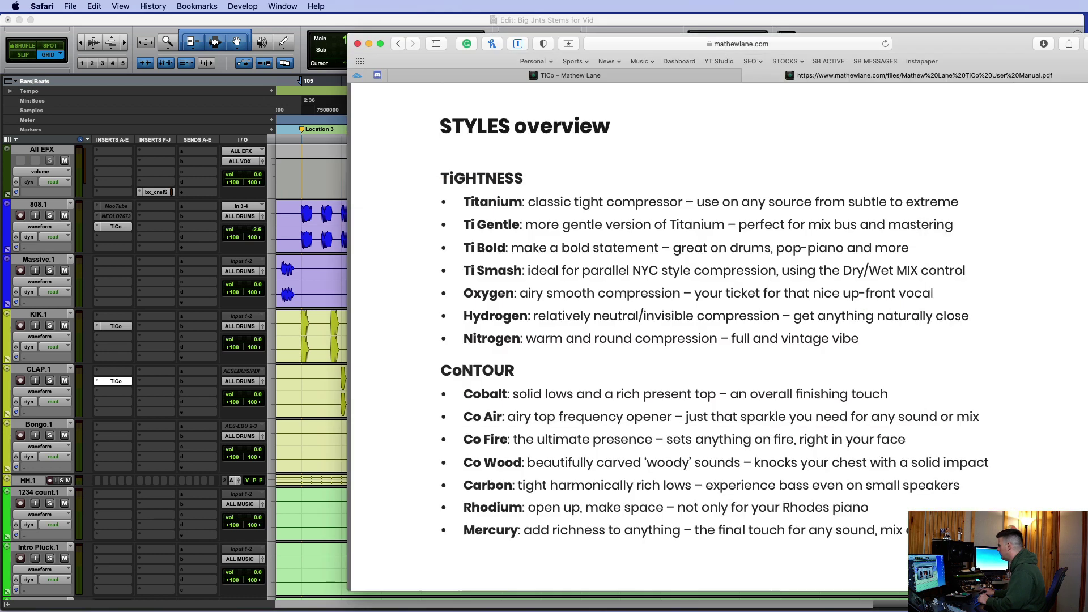
{"action": "double_click", "coordinate": [914, 43]}
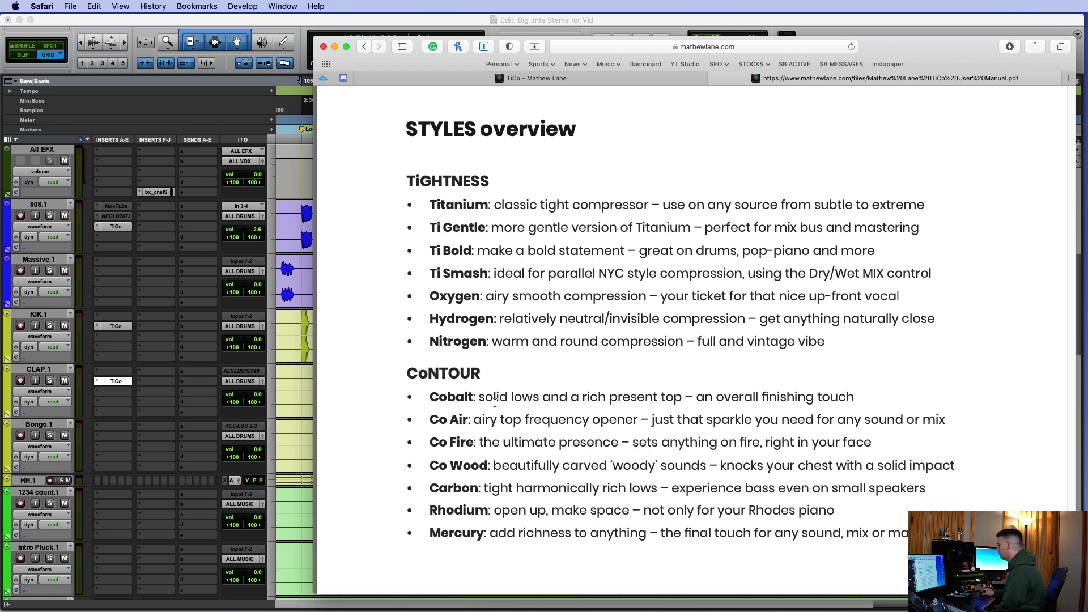
{"action": "left_click", "coordinate": [322, 27]}
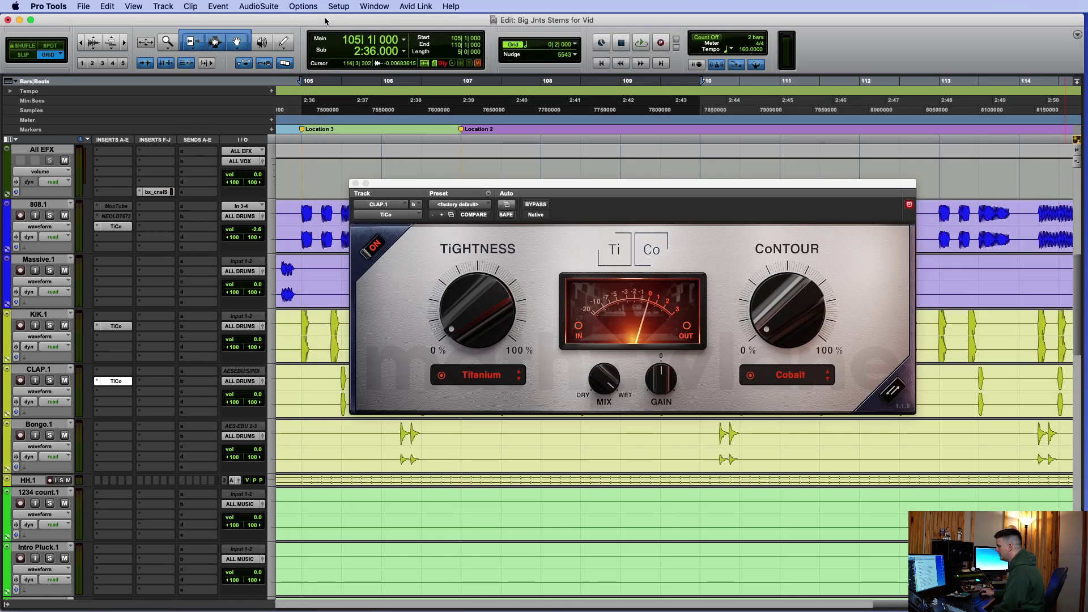
- Close the CLAP.1 TiCo window and select bar 105 up to bar 106 on the KIK.1 track
{"action": "left_click", "coordinate": [355, 183]}
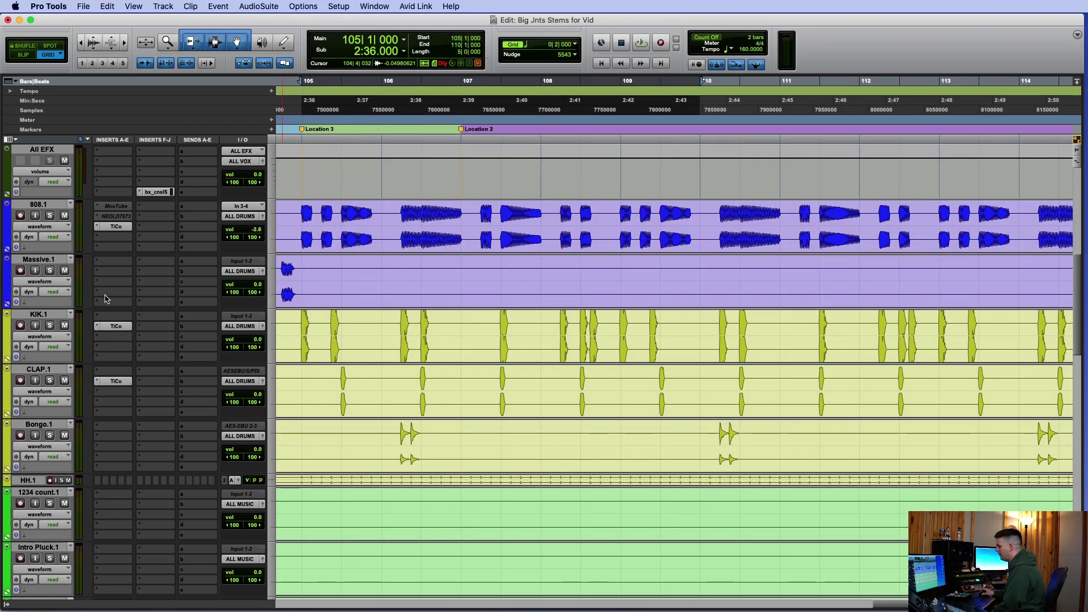
{"action": "left_click", "coordinate": [119, 326]}
{"action": "left_click", "coordinate": [117, 326]}
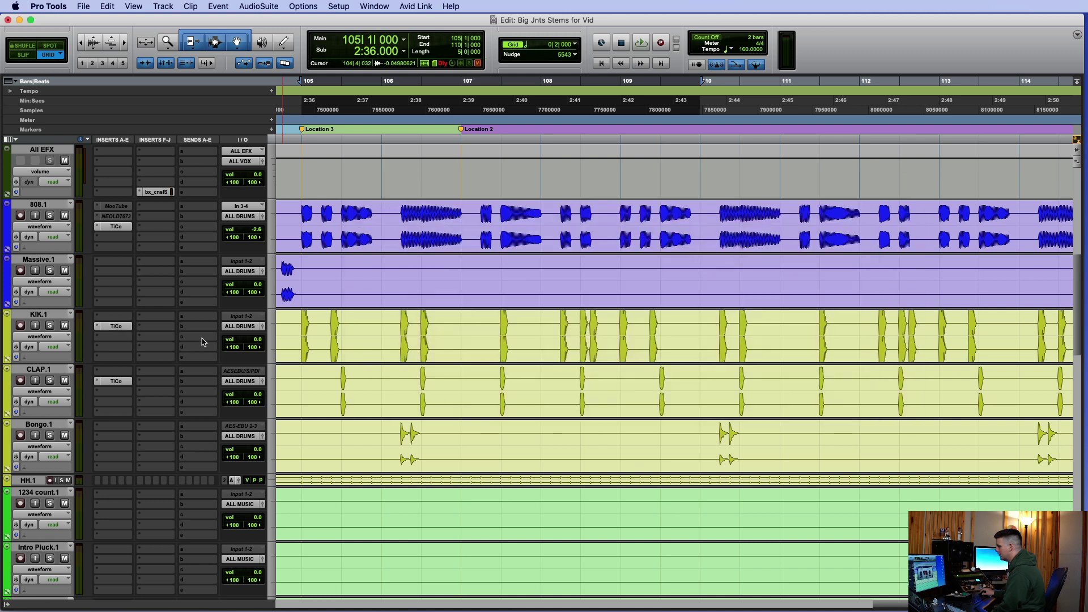
{"action": "left_click", "coordinate": [300, 335]}
{"action": "left_click_drag", "start_coordinate": [300, 333], "coordinate": [377, 334]}
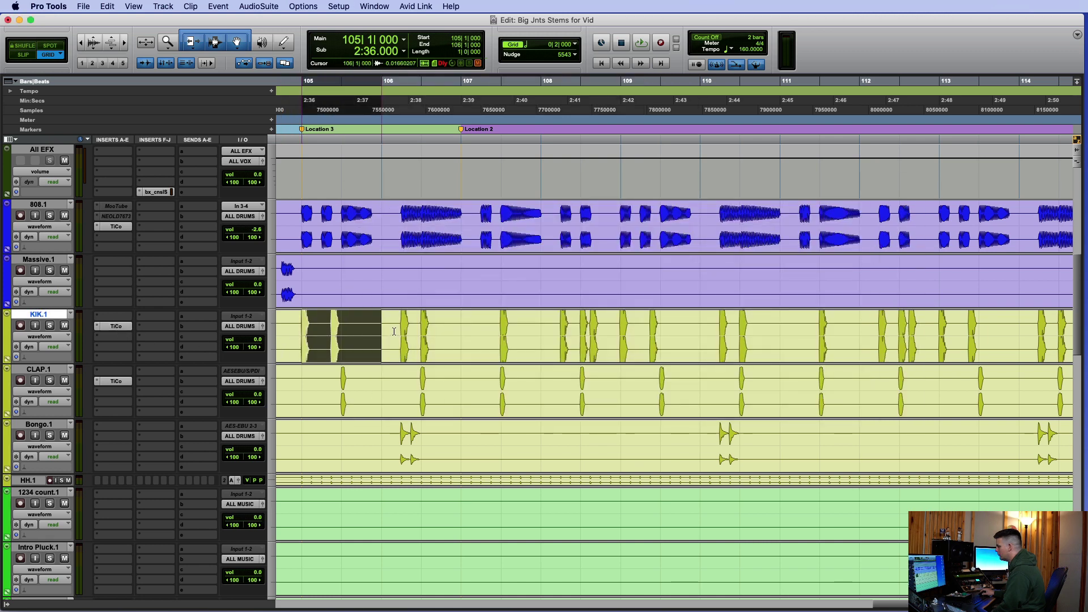
- Mute the All Music and All Vox tracks
{"action": "scroll", "coordinate": [187, 323], "scroll_direction": "up", "scroll_amount": 5}
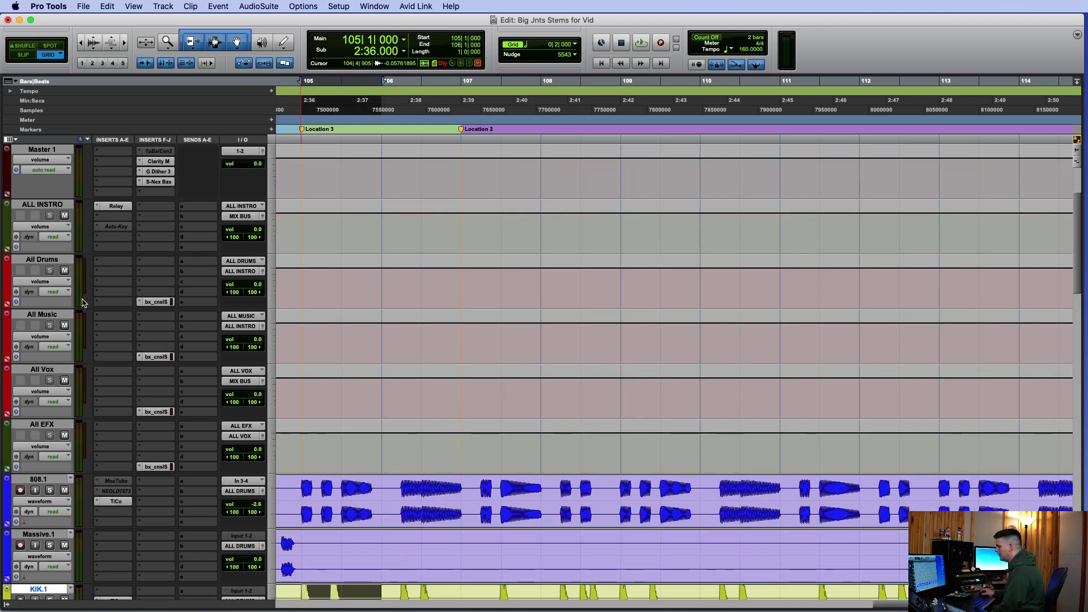
{"action": "left_click", "coordinate": [65, 325]}
{"action": "left_click", "coordinate": [65, 380]}
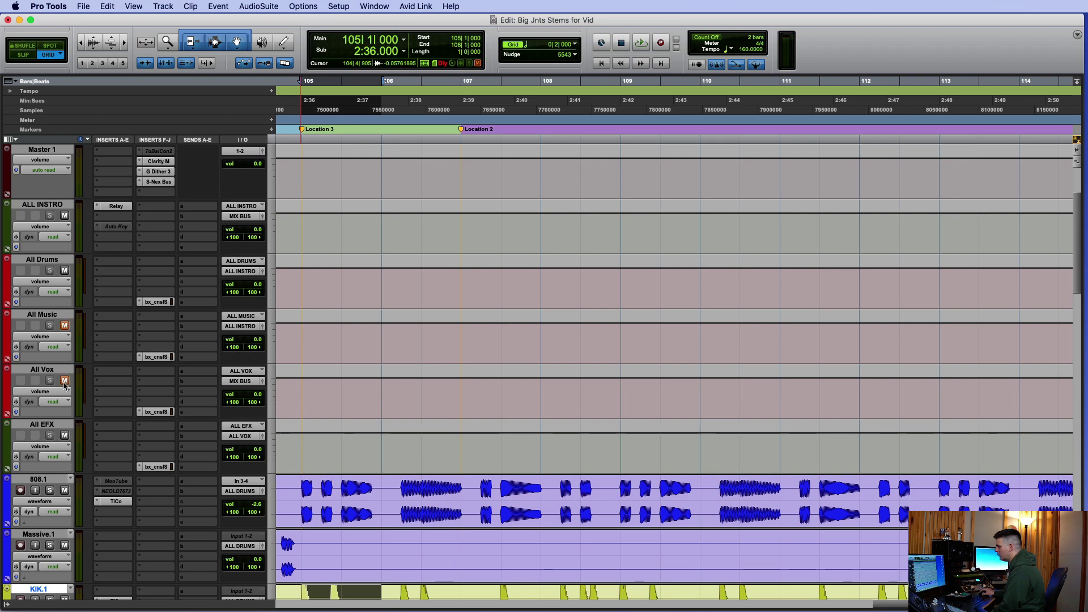
{"action": "scroll", "coordinate": [83, 438], "scroll_direction": "down", "scroll_amount": 4}
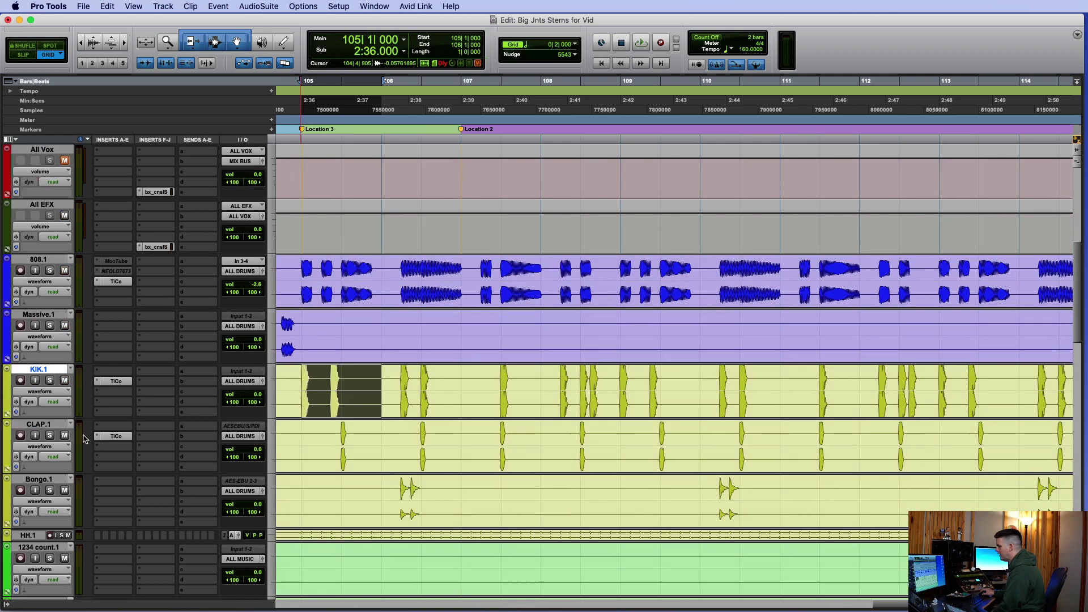
- Open the TiCo plugin on the KIK.1 track and view its Contour style options, keeping Co Fire
{"action": "left_click", "coordinate": [112, 381]}
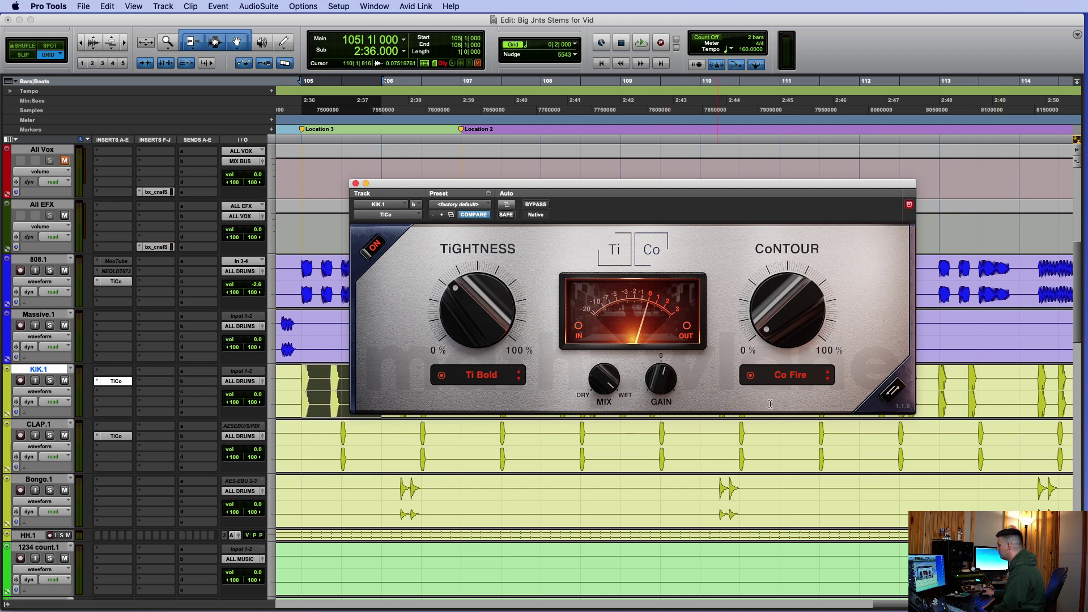
{"action": "left_click", "coordinate": [792, 376]}
{"action": "left_click", "coordinate": [858, 345]}
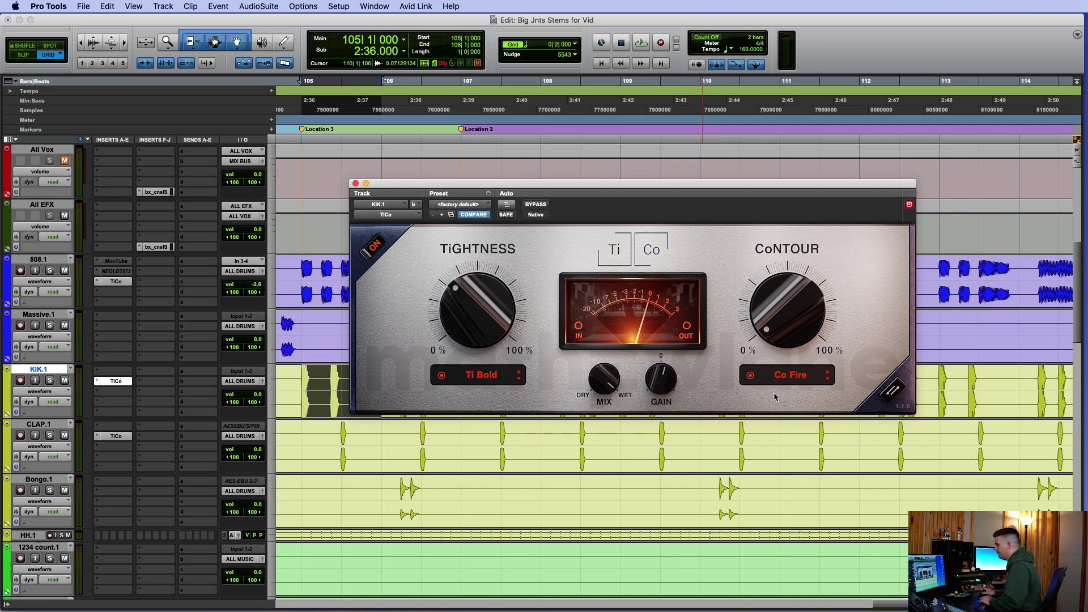
- Start looped playback of the selected bar, mute the 808.1 track, and move the TiCo window clear of the tracks
{"action": "key", "text": "space"}
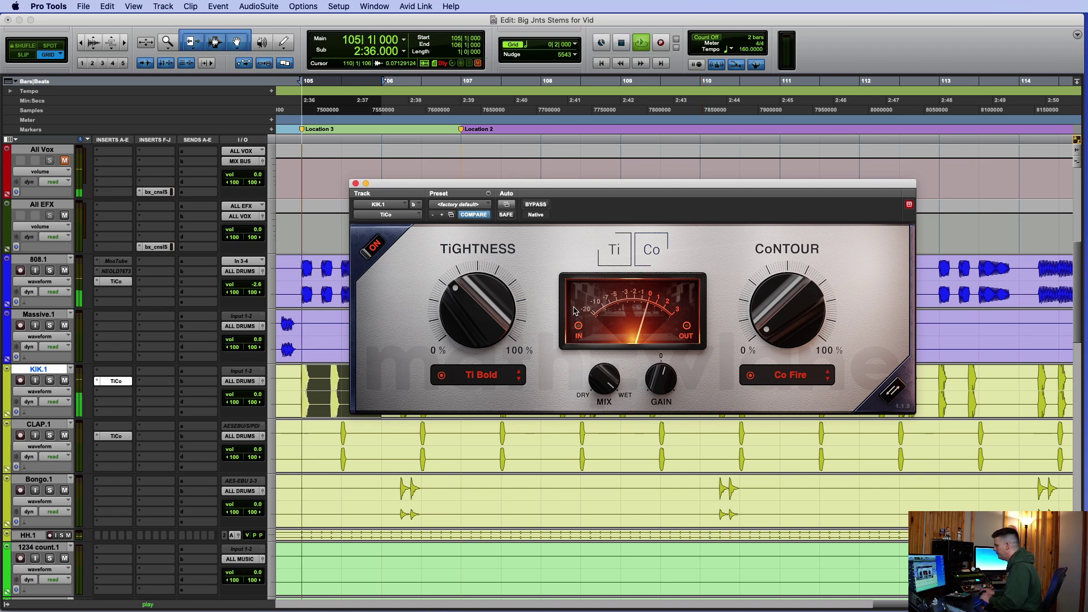
{"action": "left_click", "coordinate": [66, 271]}
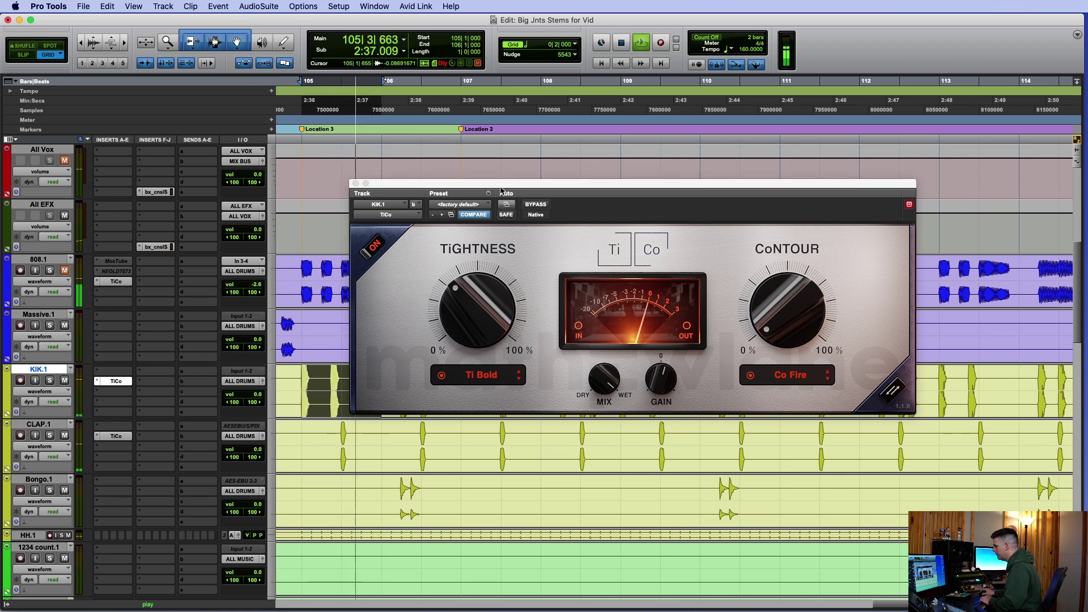
{"action": "left_click_drag", "start_coordinate": [501, 188], "coordinate": [534, 202]}
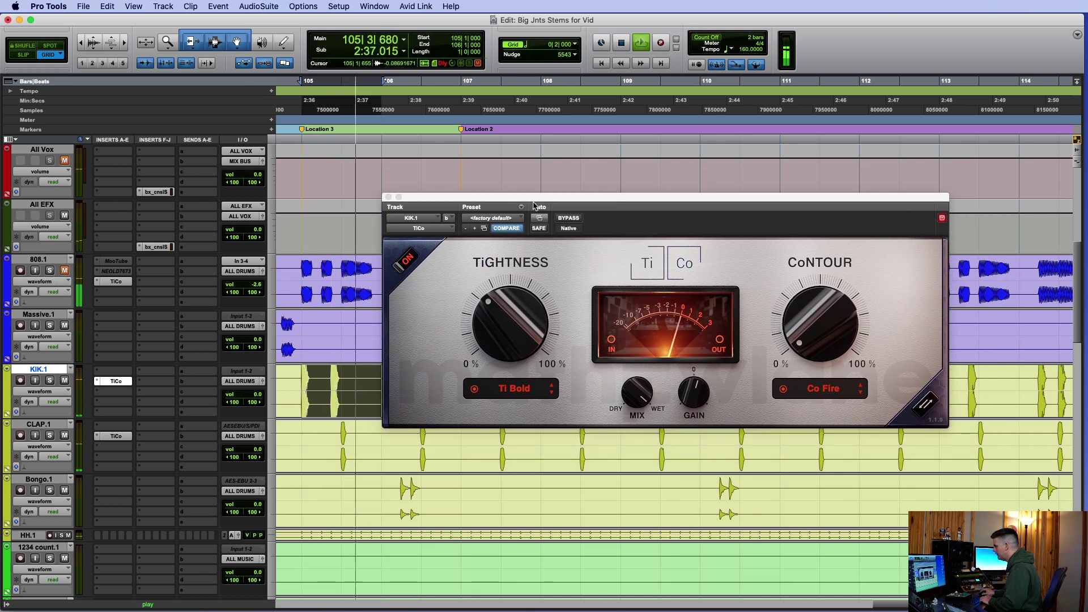
- Compare the kick with TiCo bypassed and active at the Ti Bold setting, and stop playback
{"action": "left_click", "coordinate": [569, 218]}
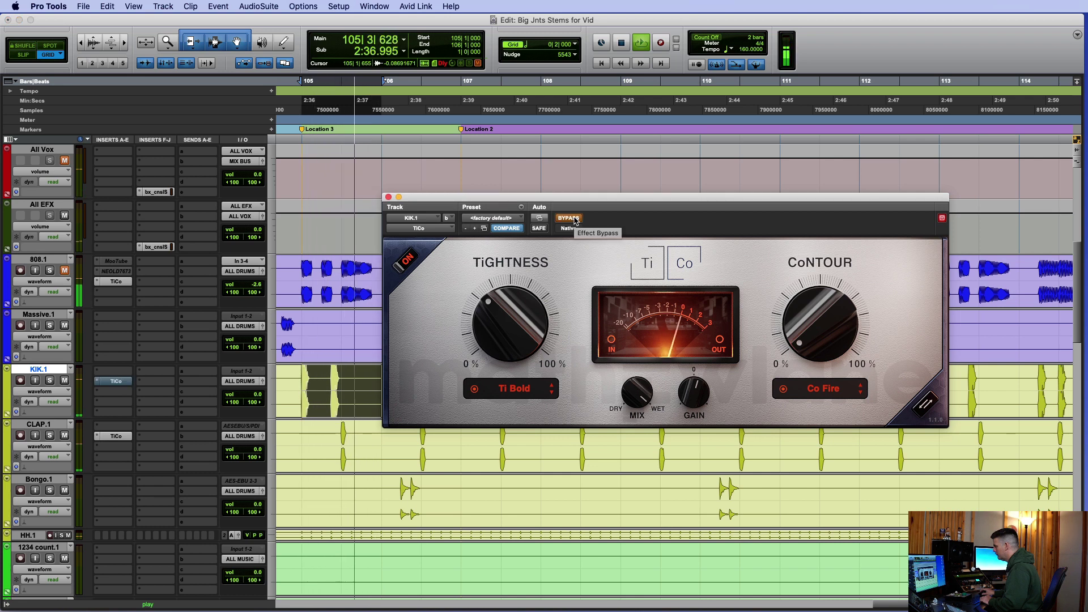
{"action": "left_click", "coordinate": [569, 218]}
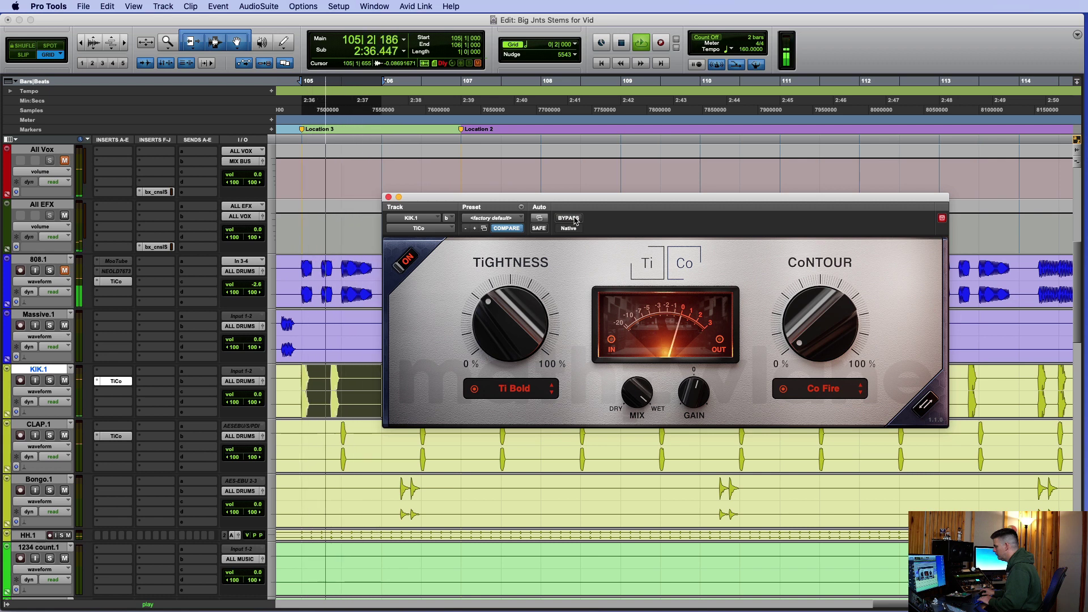
{"action": "key", "text": "space"}
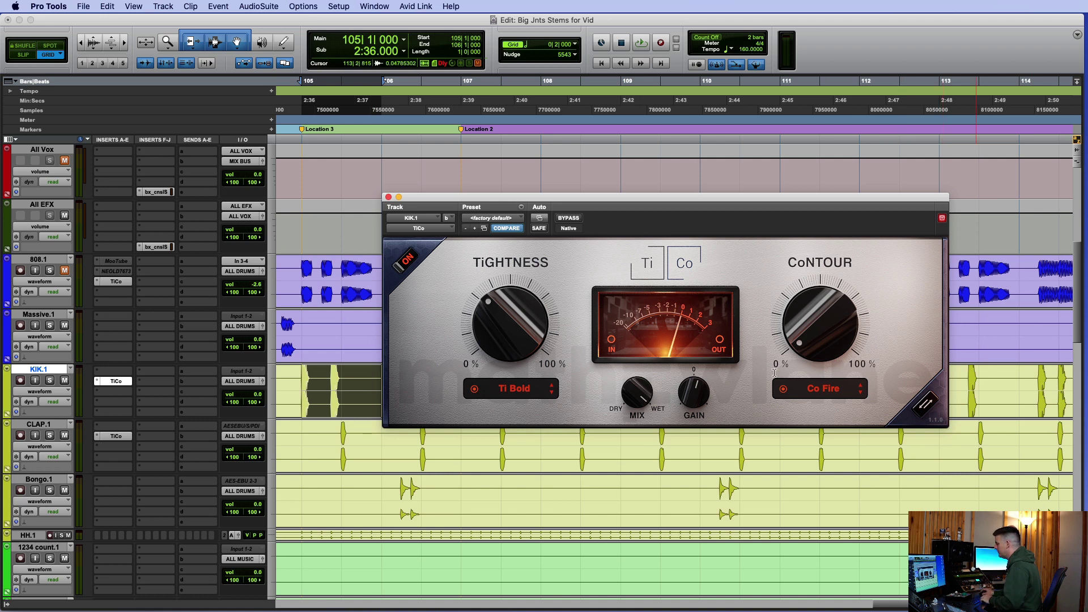
- Play the loop and raise the Co Fire Contour on the kick from 0% to about three-quarters
{"action": "key", "text": "space"}
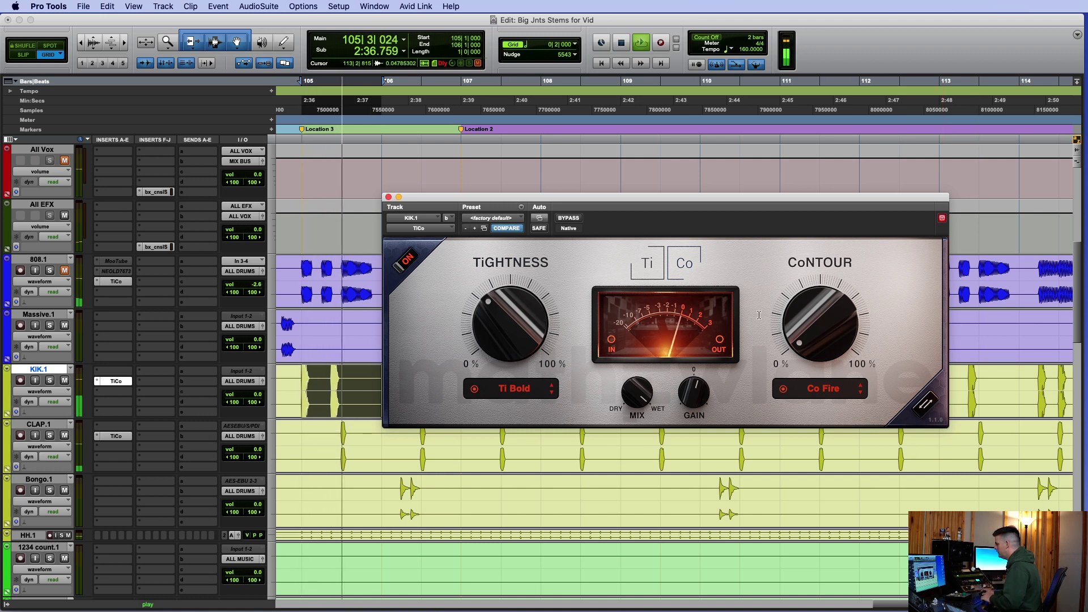
{"action": "left_click_drag", "start_coordinate": [805, 323], "coordinate": [845, 528]}
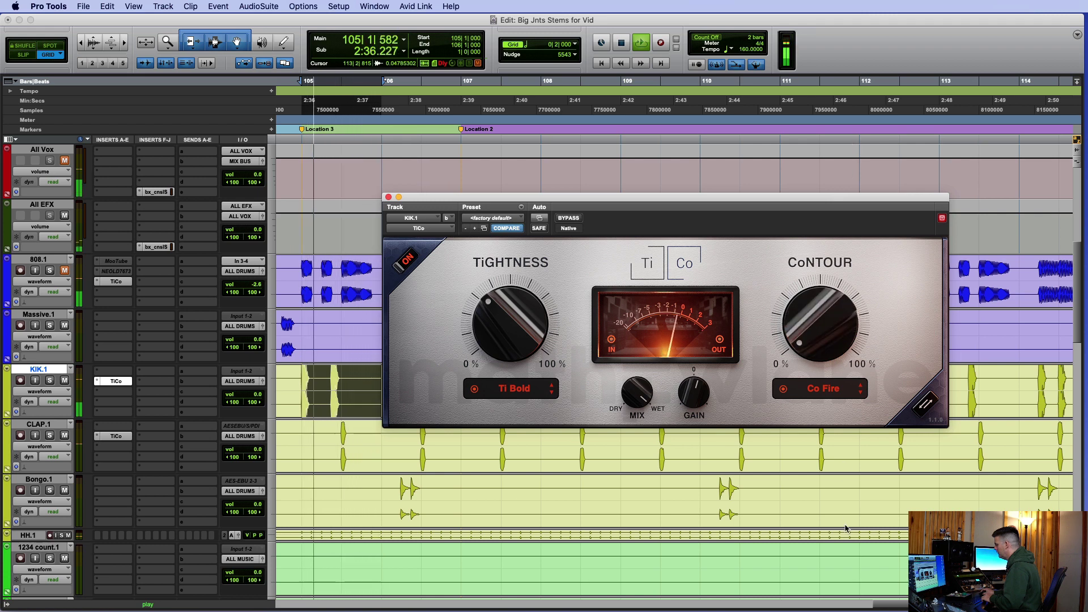
{"action": "left_click_drag", "start_coordinate": [847, 340], "coordinate": [858, 138]}
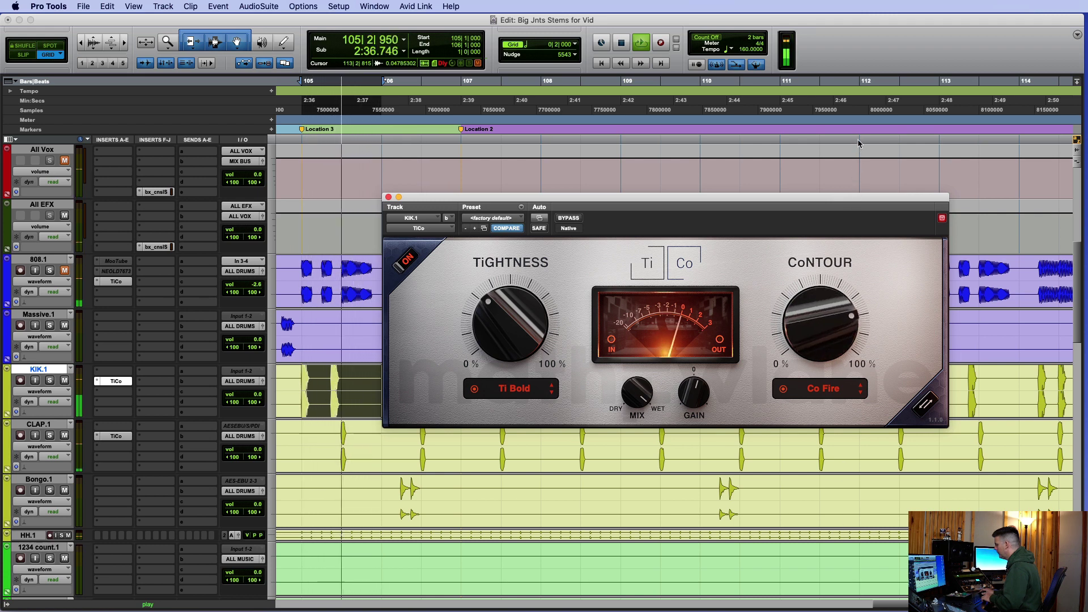
- Compare the kick's Co Fire sound with TiCo bypassed and active, and stop playback
{"action": "left_click", "coordinate": [571, 219]}
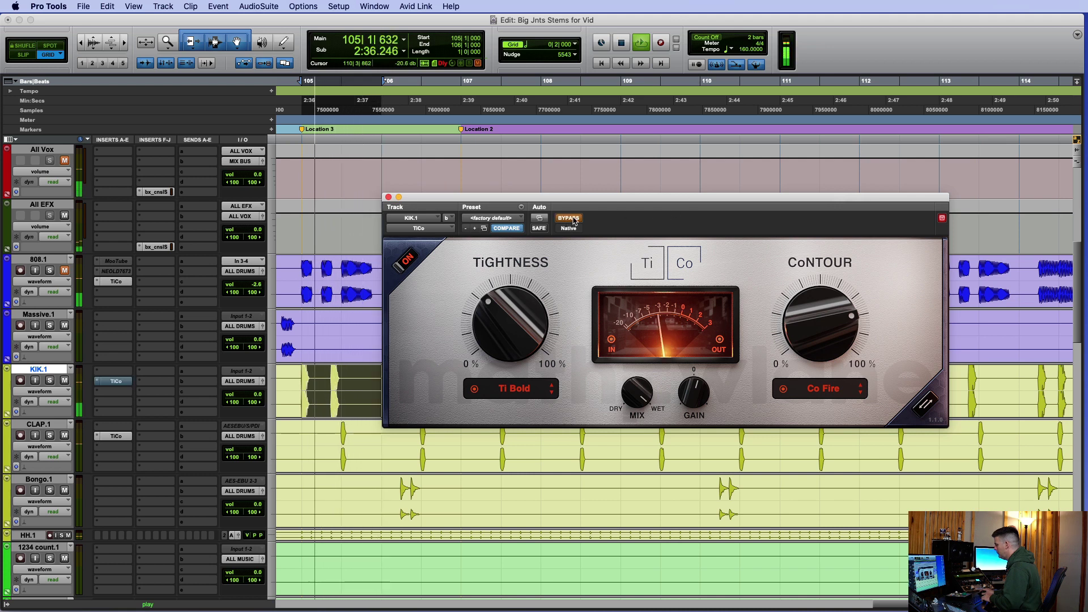
{"action": "left_click", "coordinate": [571, 219]}
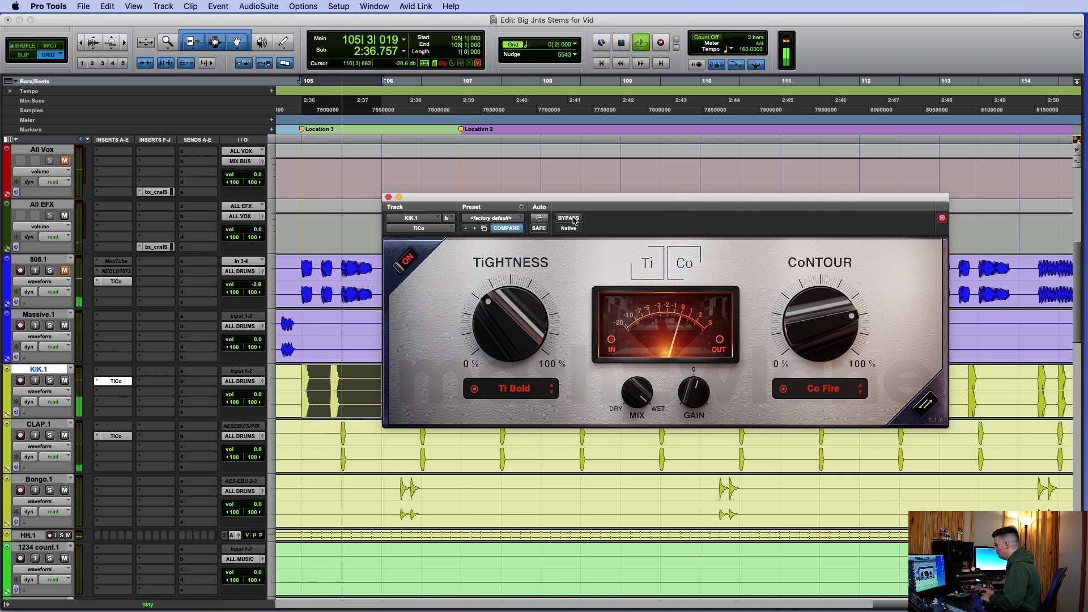
{"action": "key", "text": "space"}
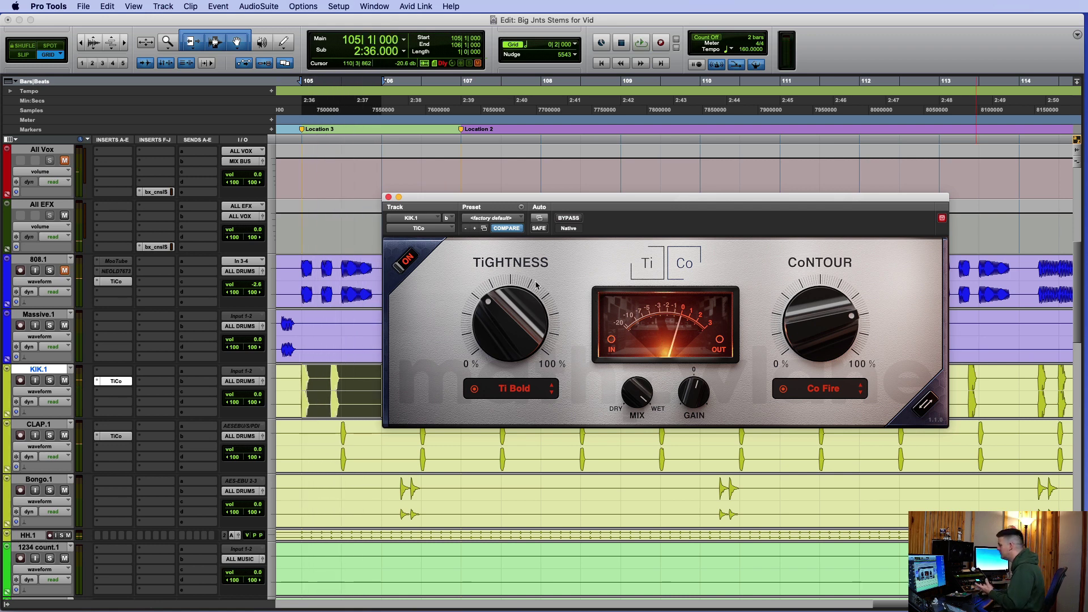
- Change the kick's Contour style to Co Wood and reset the Contour amount to 0%
{"action": "left_click", "coordinate": [834, 388]}
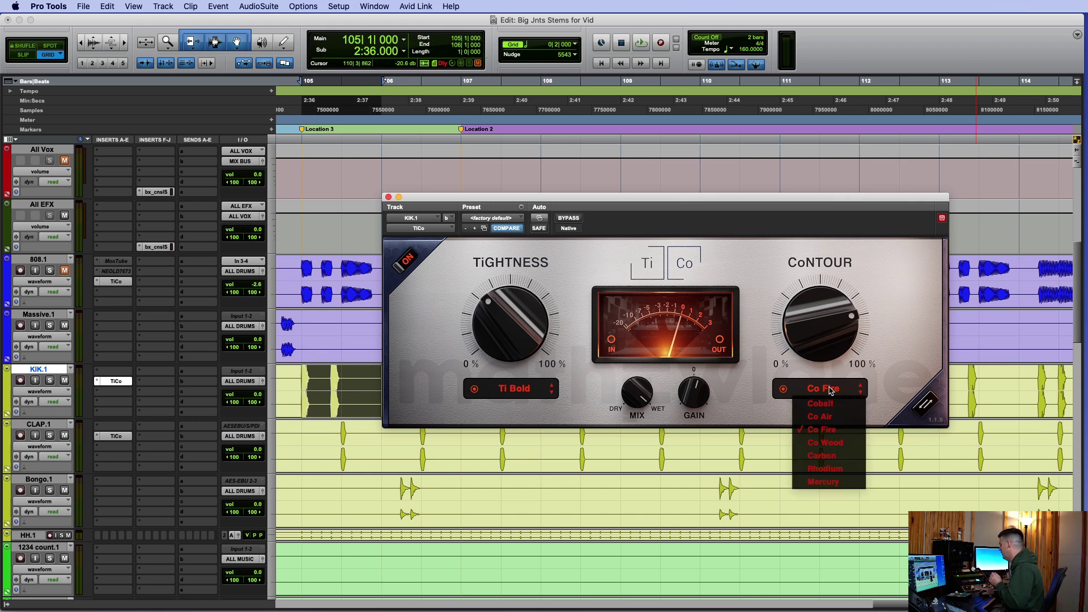
{"action": "left_click", "coordinate": [837, 442]}
{"action": "left_click_drag", "start_coordinate": [788, 318], "coordinate": [773, 555]}
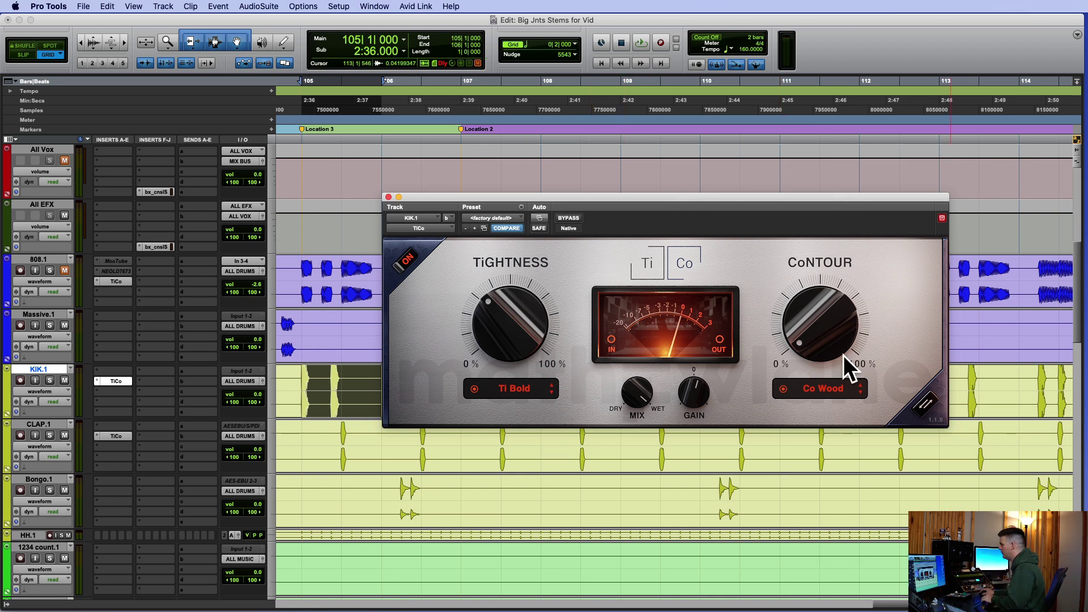
- Play the loop, raise the Co Wood Contour to about three-quarters, and compare the kick with TiCo bypassed and active
{"action": "key", "text": "space"}
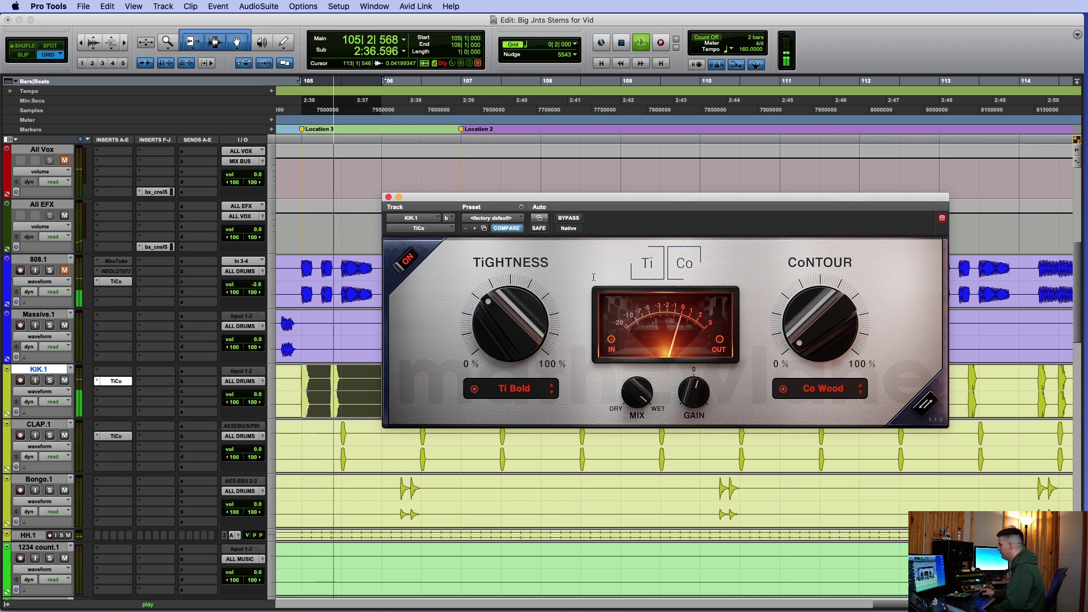
{"action": "left_click_drag", "start_coordinate": [822, 324], "coordinate": [830, 106]}
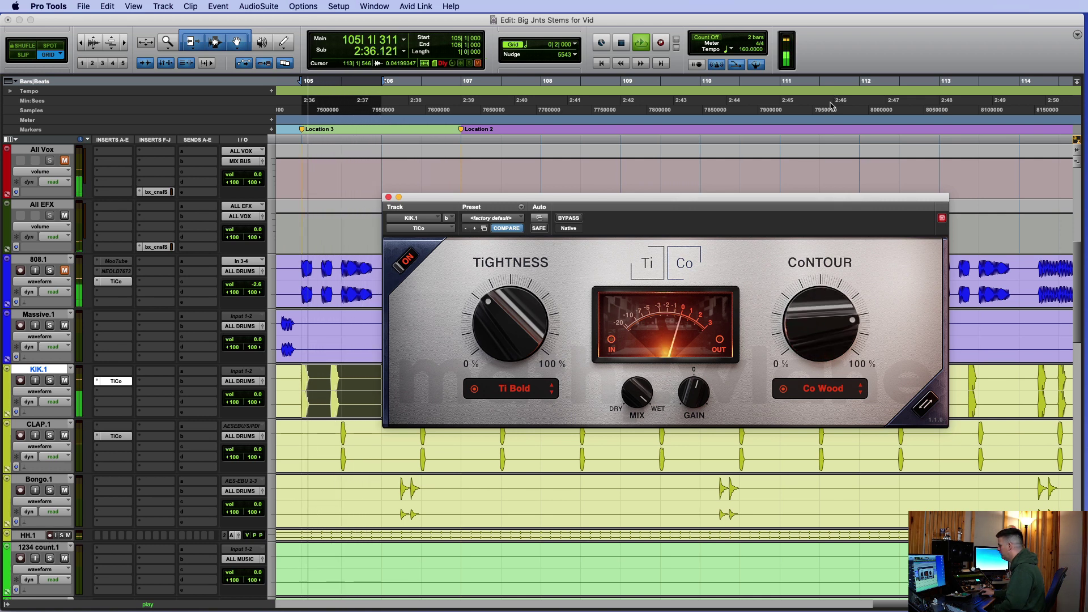
{"action": "left_click", "coordinate": [568, 218]}
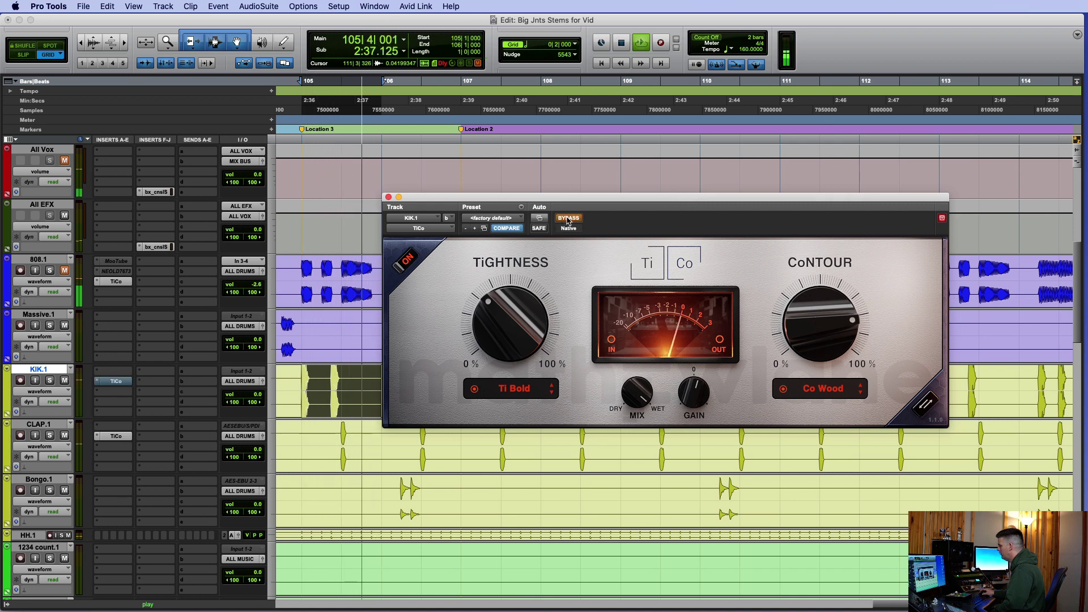
{"action": "left_click", "coordinate": [567, 218]}
- Lower the kick's Contour to about 50% and set the TiCo Mix about halfway between dry and wet
{"action": "left_click_drag", "start_coordinate": [818, 320], "coordinate": [813, 381]}
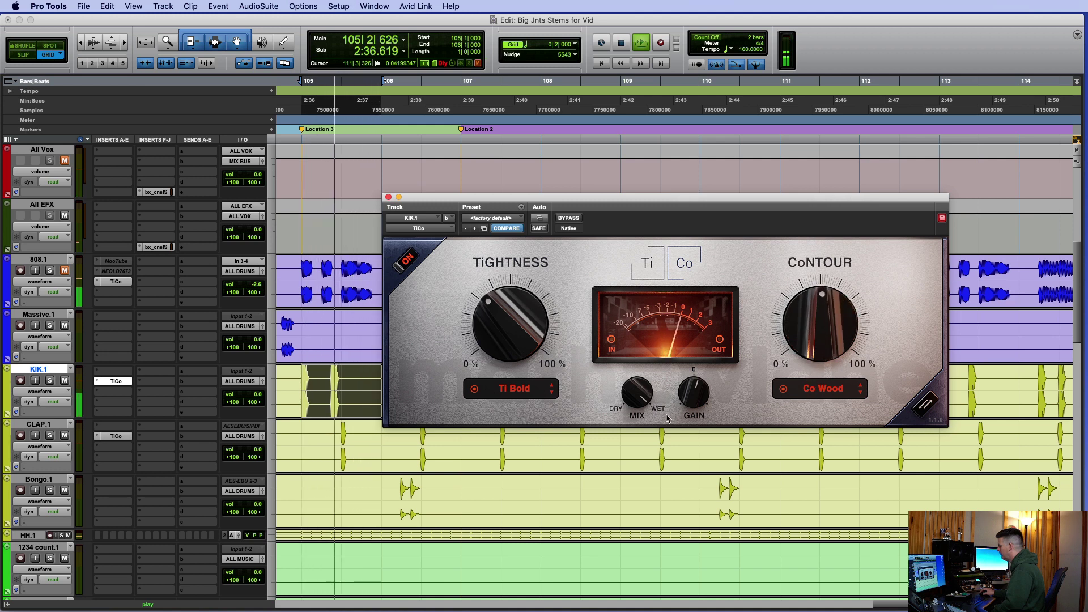
{"action": "left_click_drag", "start_coordinate": [637, 394], "coordinate": [637, 386]}
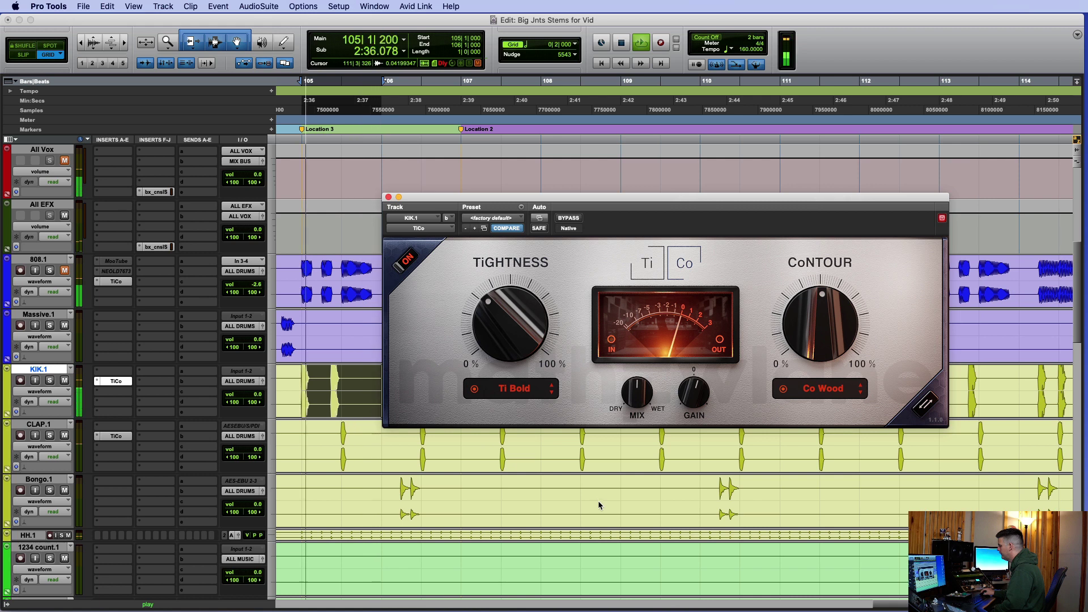
- Compare the kick's halfway-mixed Co Wood sound with TiCo bypassed and active, and stop playback
{"action": "left_click", "coordinate": [569, 218]}
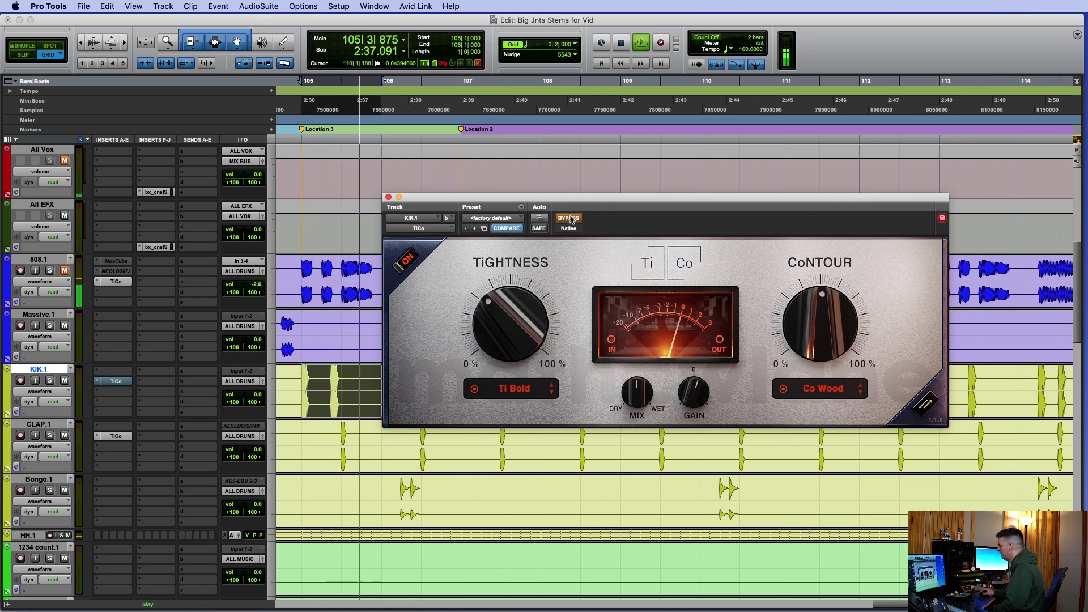
{"action": "left_click", "coordinate": [569, 218]}
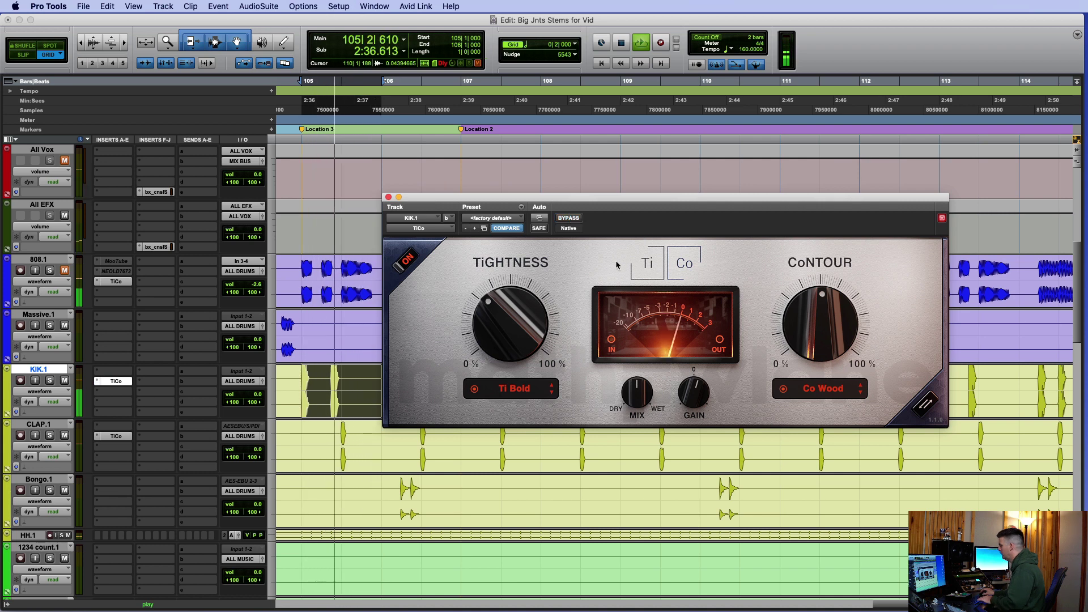
{"action": "key", "text": "space"}
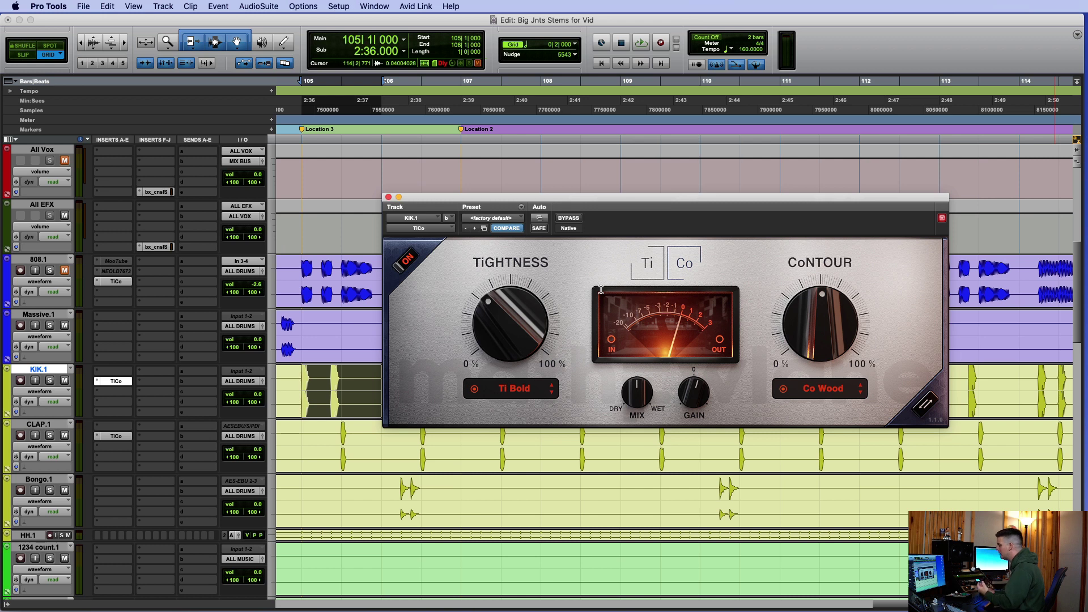
{"action": "left_click", "coordinate": [119, 383], "text": "super"}
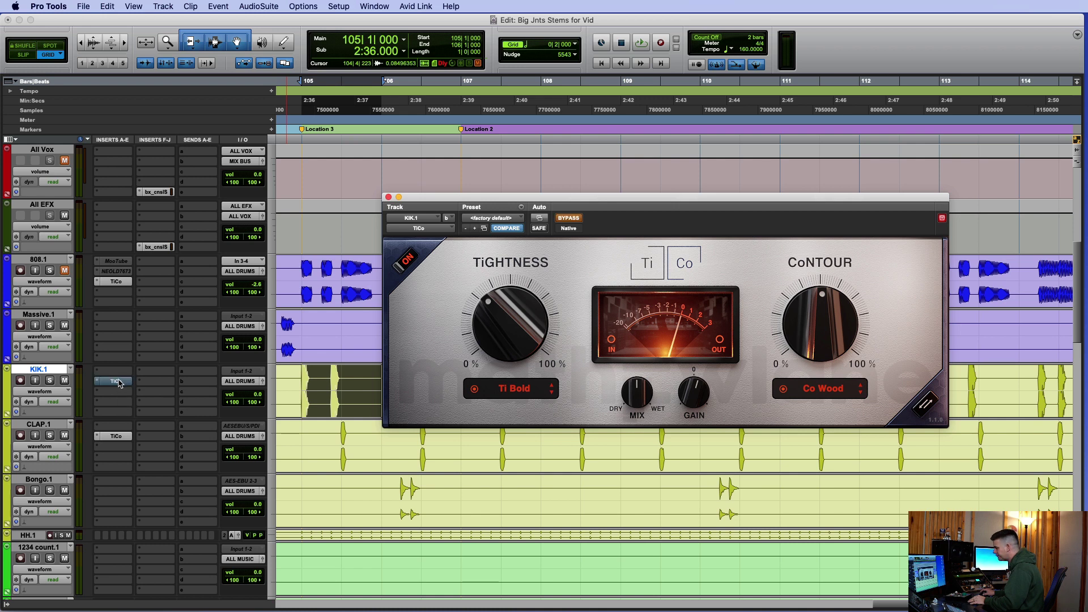
- Select bars 105 to 108 on the 808.1 track, unmute the track, and start looped playback
{"action": "left_click", "coordinate": [117, 281]}
{"action": "left_click", "coordinate": [116, 281]}
{"action": "left_click", "coordinate": [117, 281]}
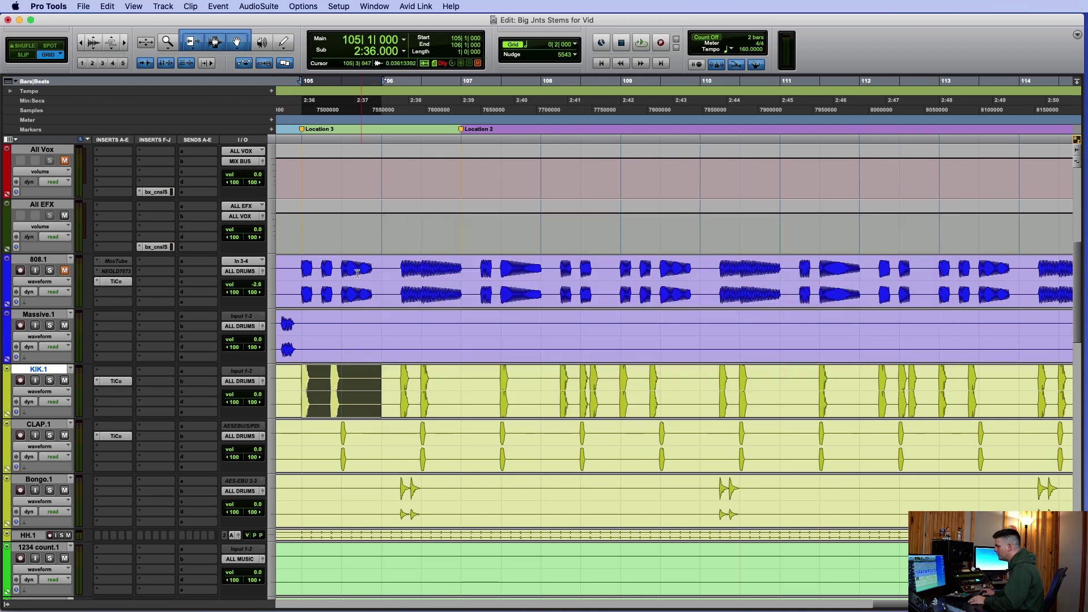
{"action": "left_click_drag", "start_coordinate": [307, 262], "coordinate": [539, 295]}
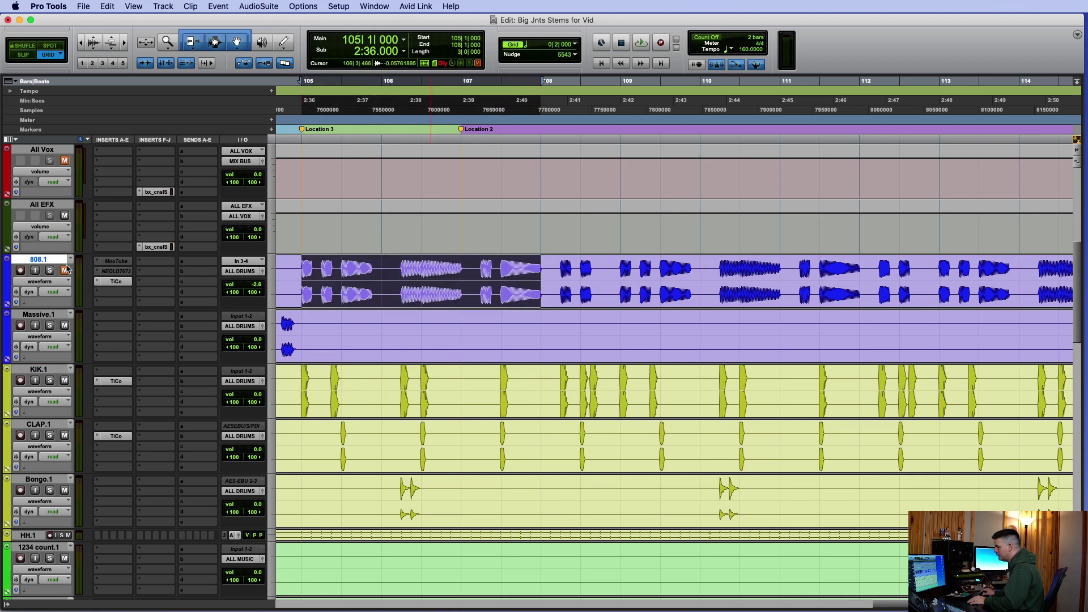
{"action": "key", "text": "space"}
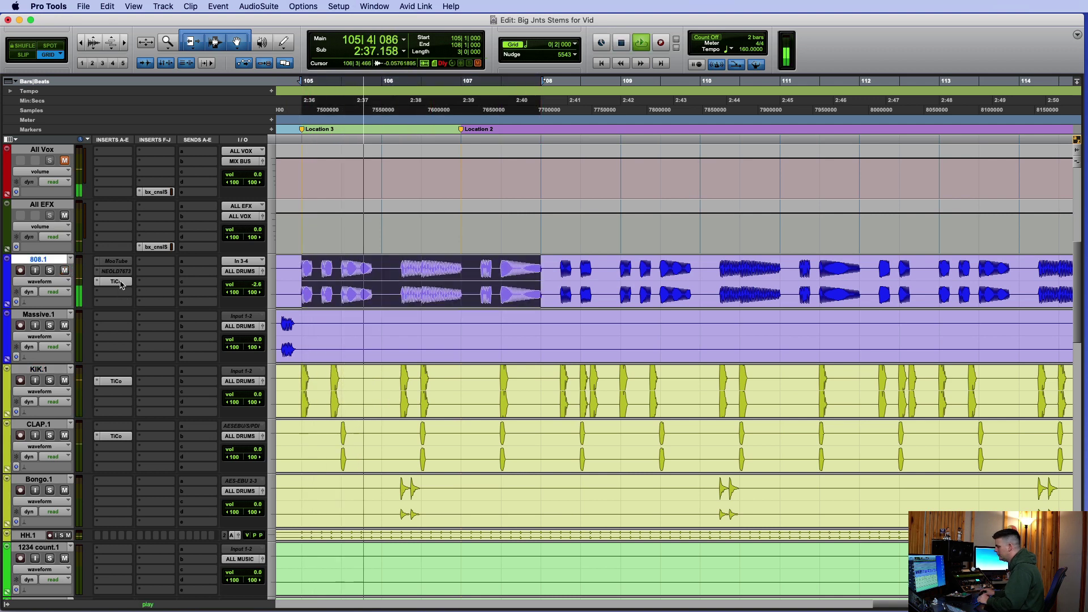
- Open TiCo on the 808.1 track, stop playback, and check the Carbon style's description in the TiCo manual in Safari
{"action": "left_click", "coordinate": [116, 281]}
{"action": "key", "text": "space"}
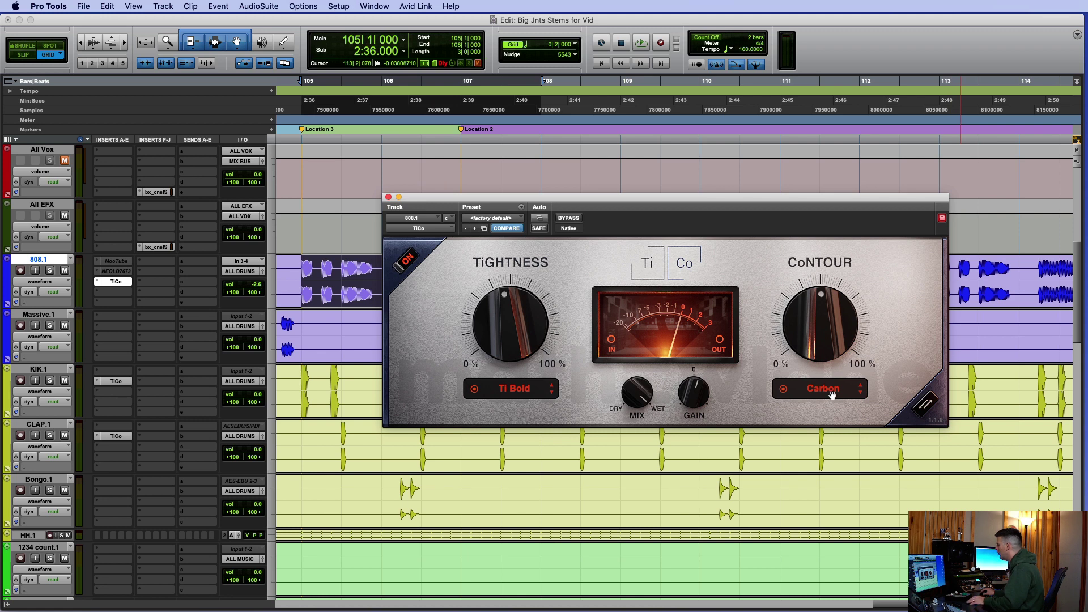
{"action": "key", "text": "super+Tab"}
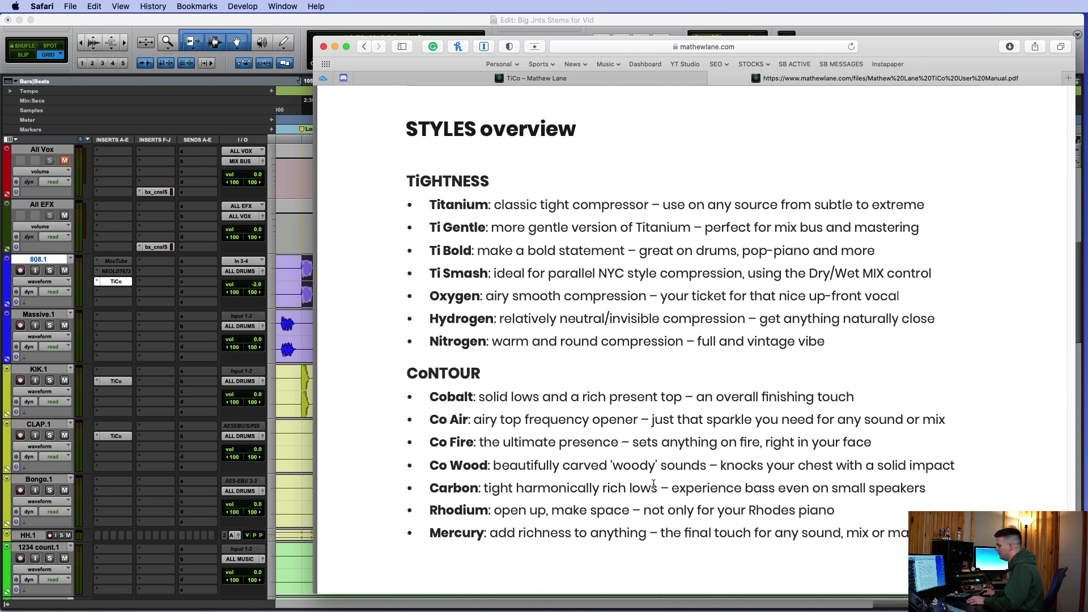
{"action": "key", "text": "super+Tab"}
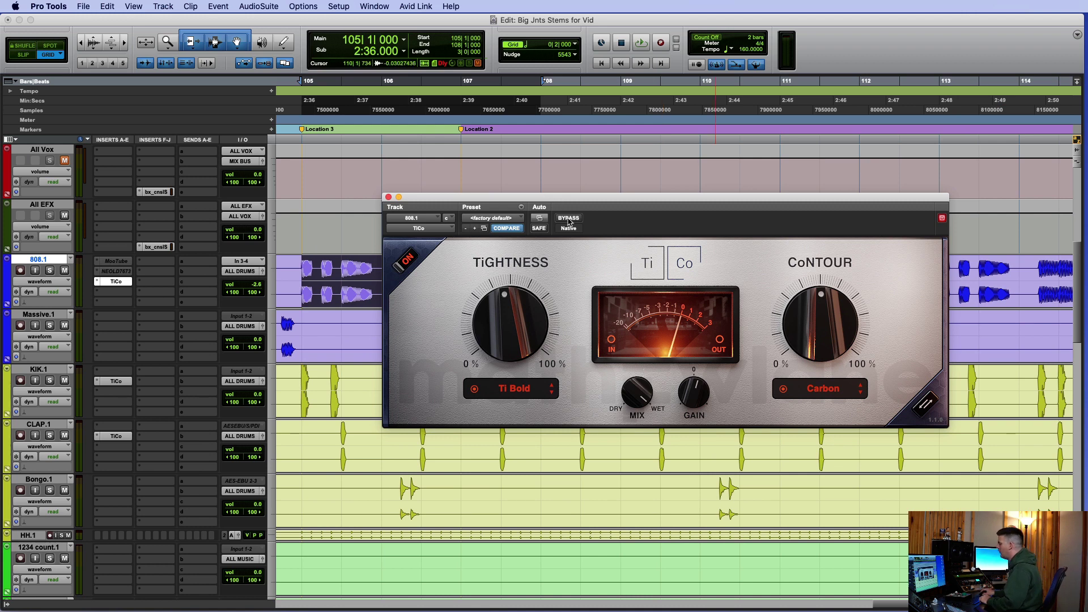
- Play the 808.1 loop and compare the Ti Bold and Carbon sound with TiCo bypassed and active
{"action": "key", "text": "space"}
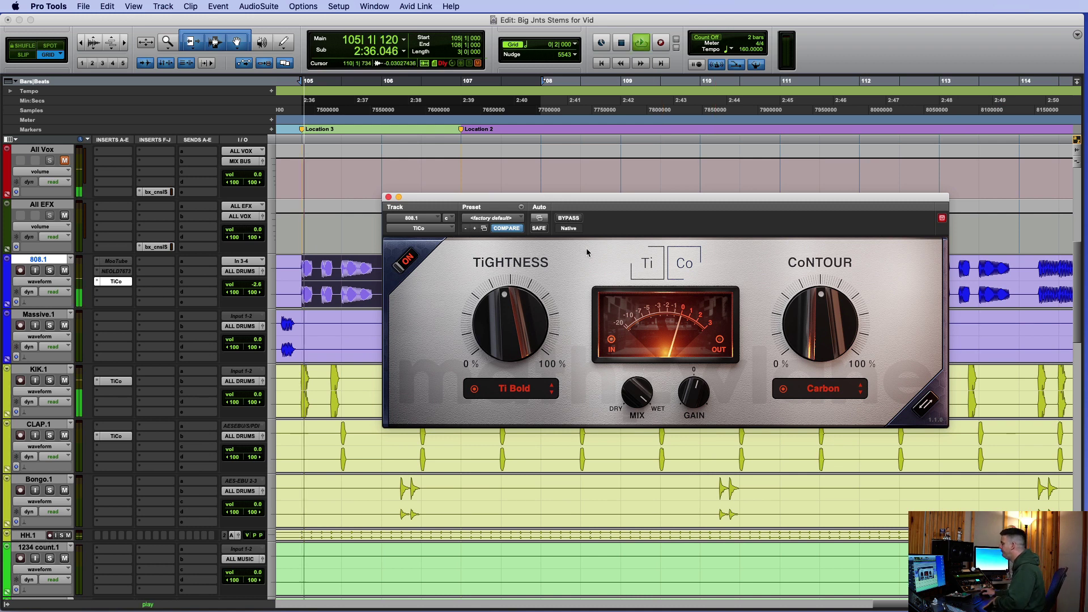
{"action": "left_click", "coordinate": [568, 218]}
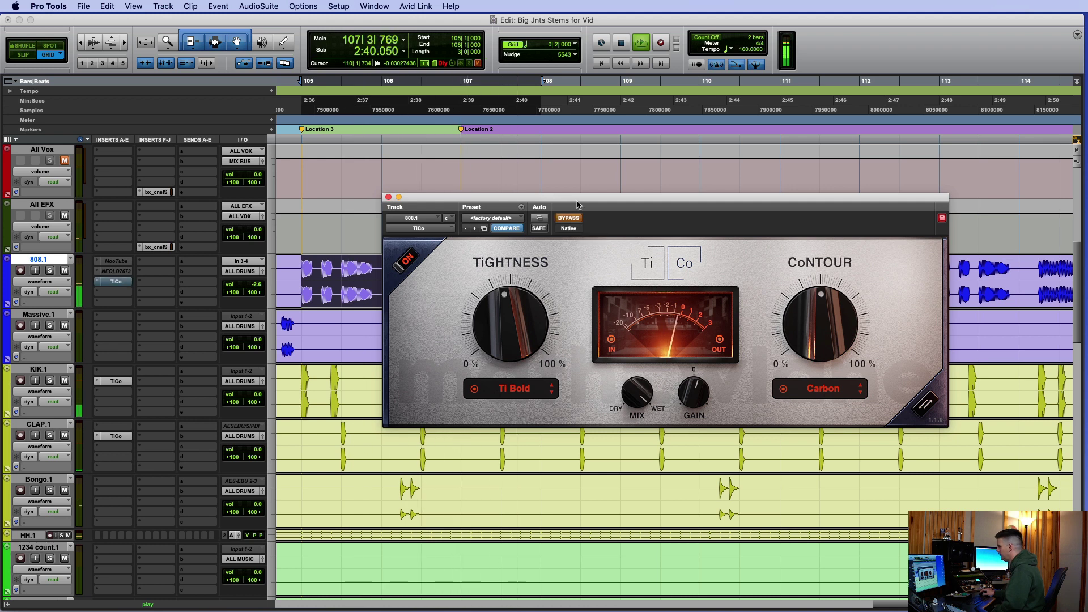
{"action": "left_click_drag", "start_coordinate": [547, 224], "coordinate": [564, 329]}
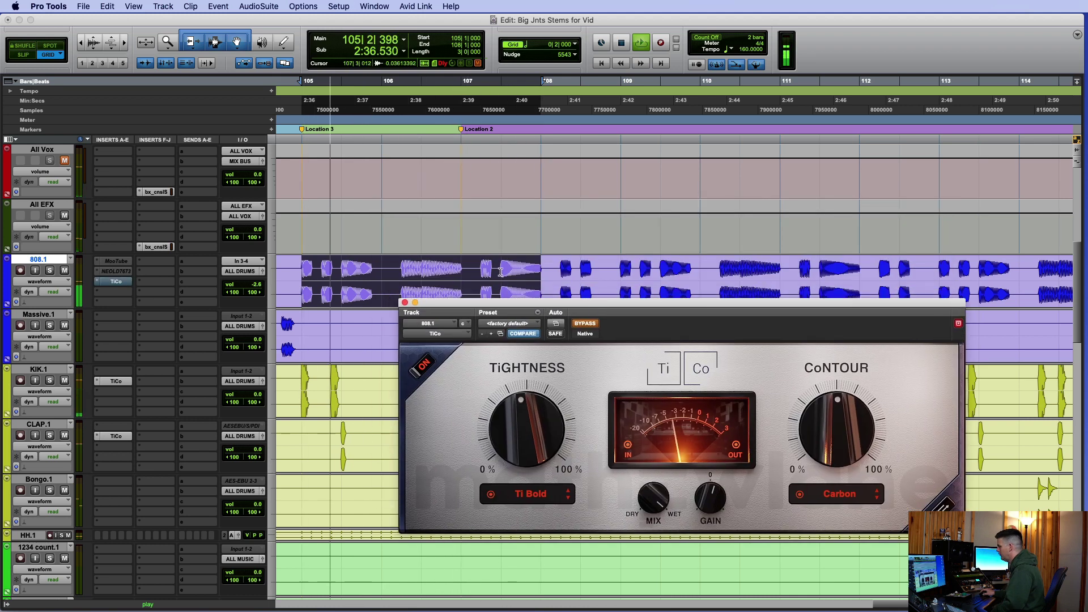
{"action": "left_click", "coordinate": [584, 324]}
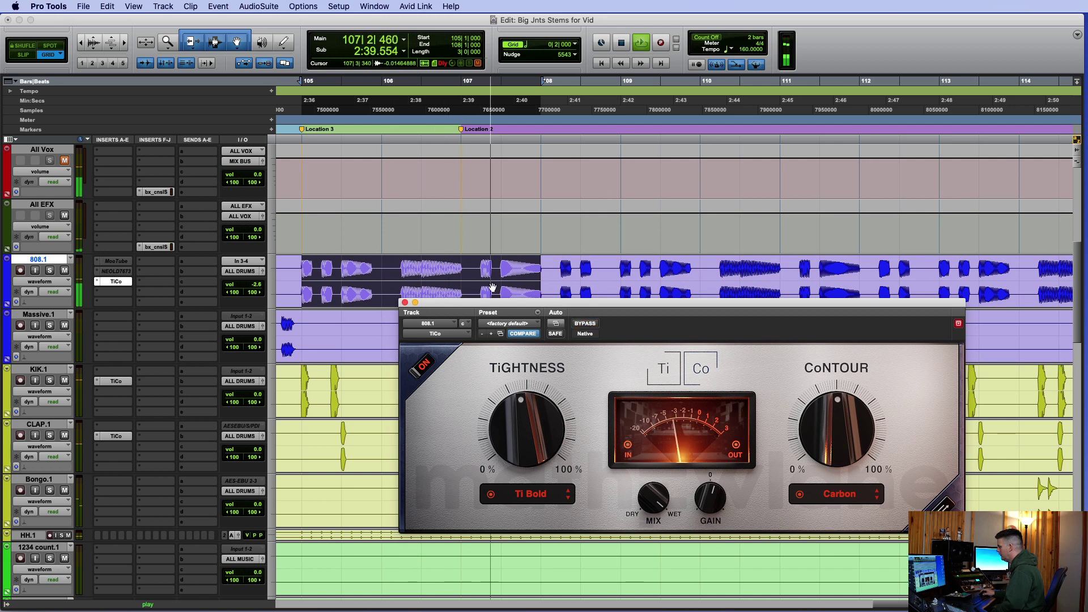
- Shorten the 808.1 loop to bars 105 to 107 and compare TiCo bypassed and active again
{"action": "left_click_drag", "start_coordinate": [461, 272], "coordinate": [298, 271]}
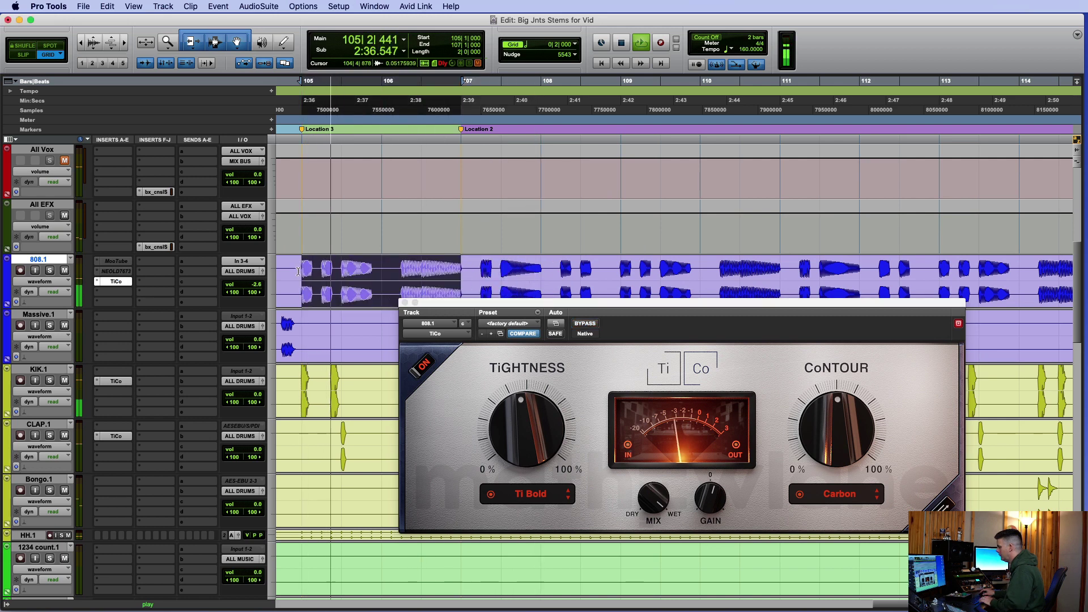
{"action": "left_click", "coordinate": [592, 326]}
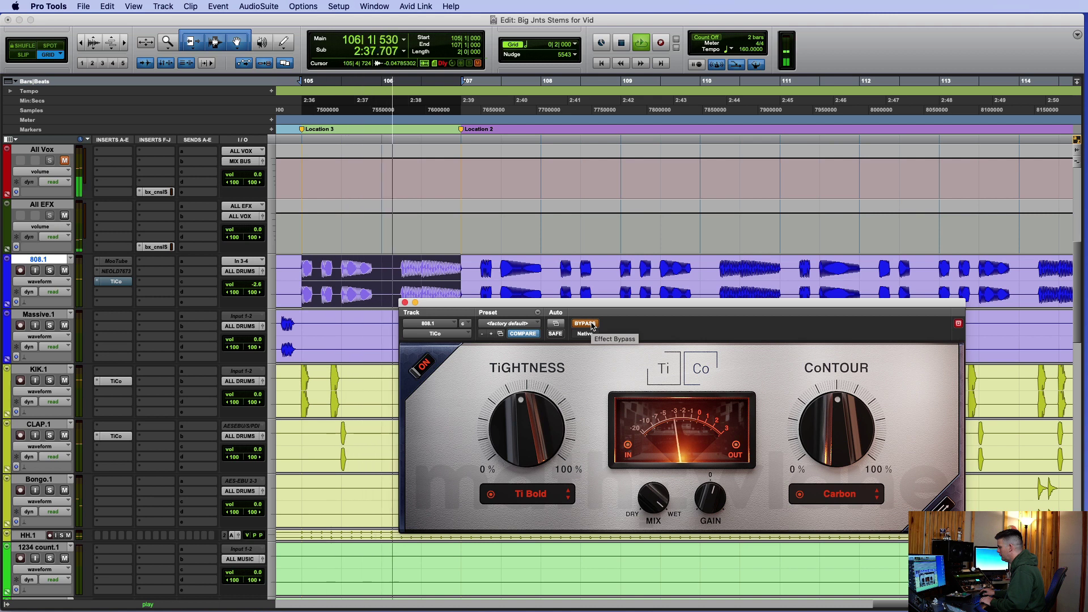
{"action": "left_click", "coordinate": [592, 327]}
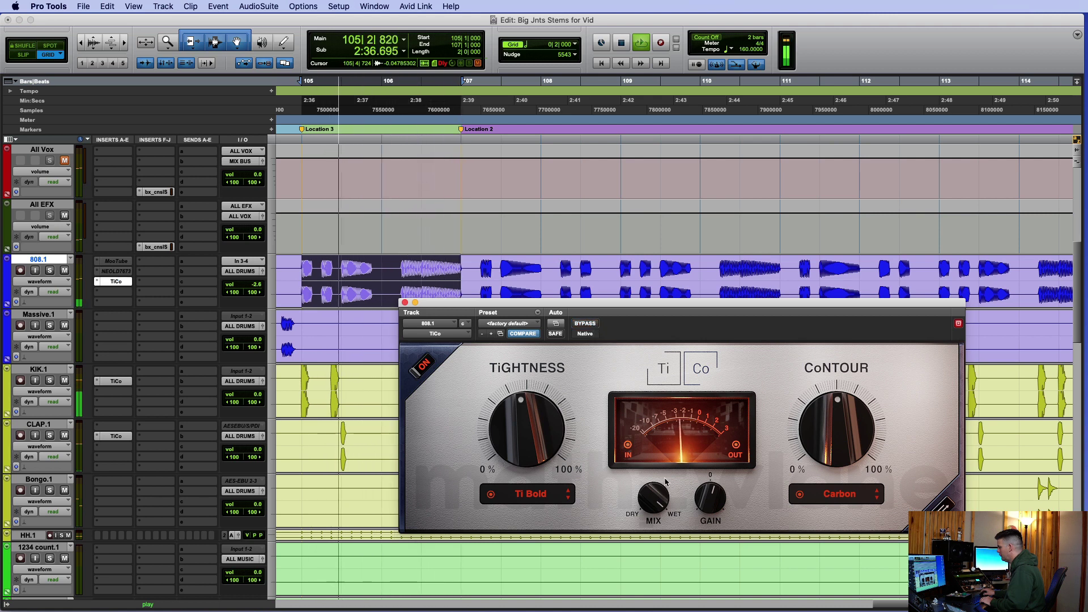
- Raise the 808's Carbon Contour close to 100% and its Ti Bold Tightness slightly above 50%, with a little more gain
{"action": "left_click_drag", "start_coordinate": [837, 429], "coordinate": [805, 266]}
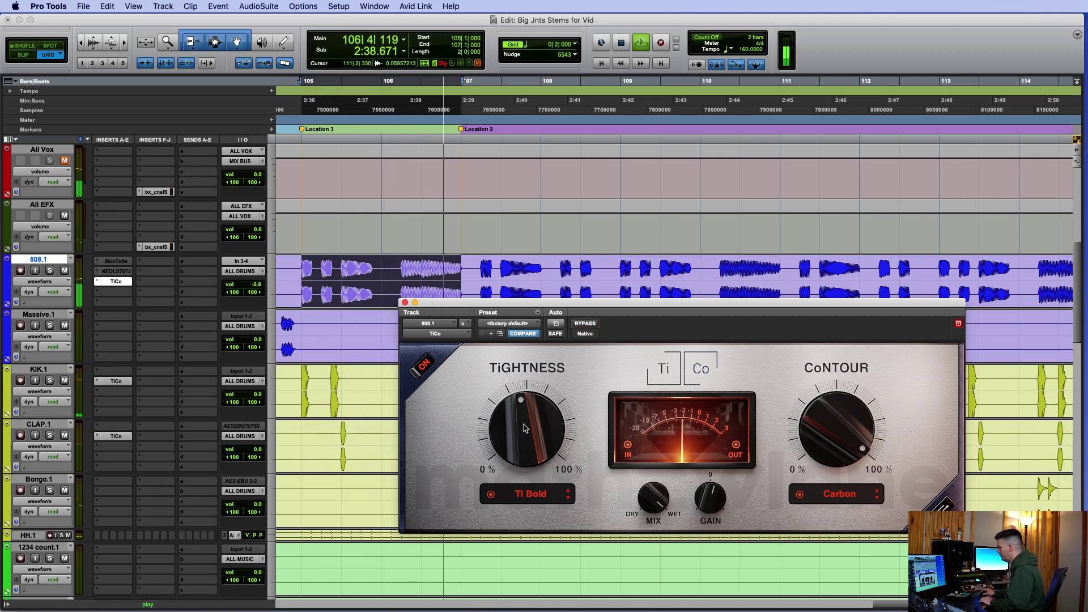
{"action": "left_click_drag", "start_coordinate": [521, 400], "coordinate": [523, 398]}
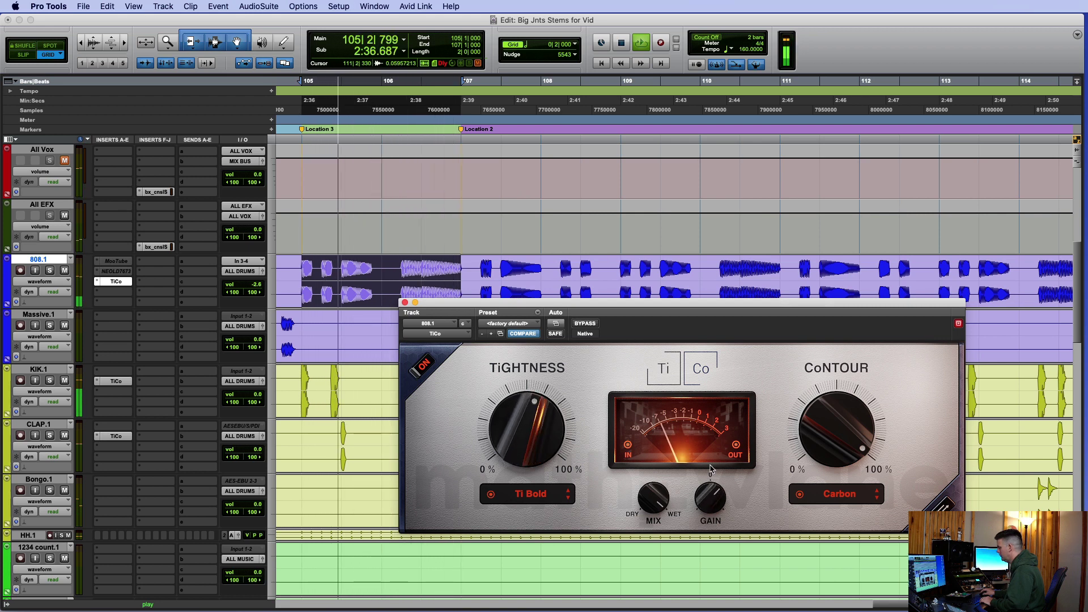
- Compare the 808 with the stronger TiCo settings bypassed and active twice, and stop playback
{"action": "left_click", "coordinate": [590, 324]}
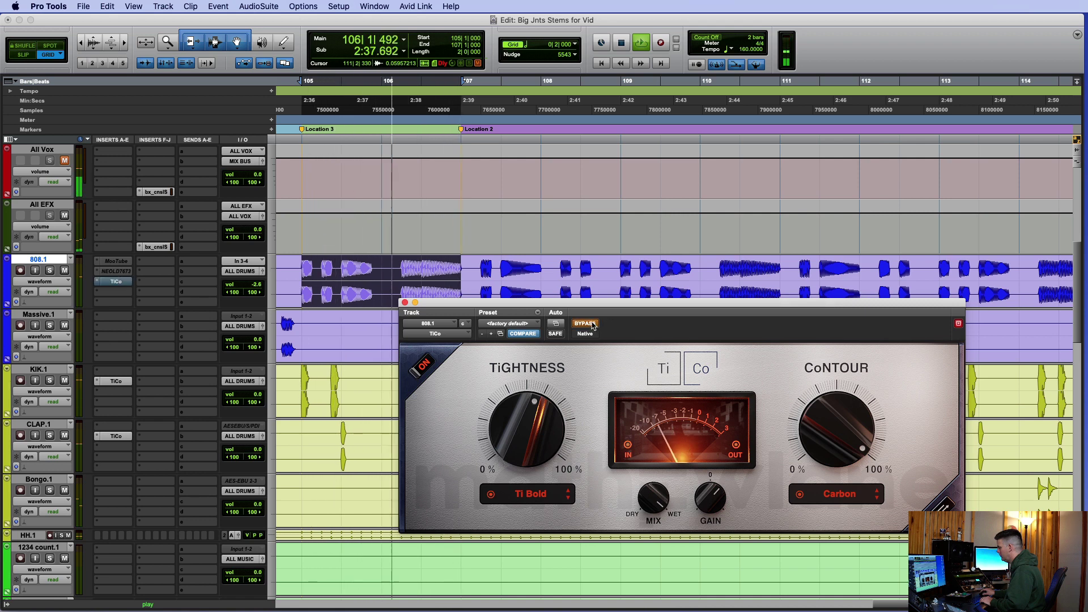
{"action": "left_click", "coordinate": [589, 324]}
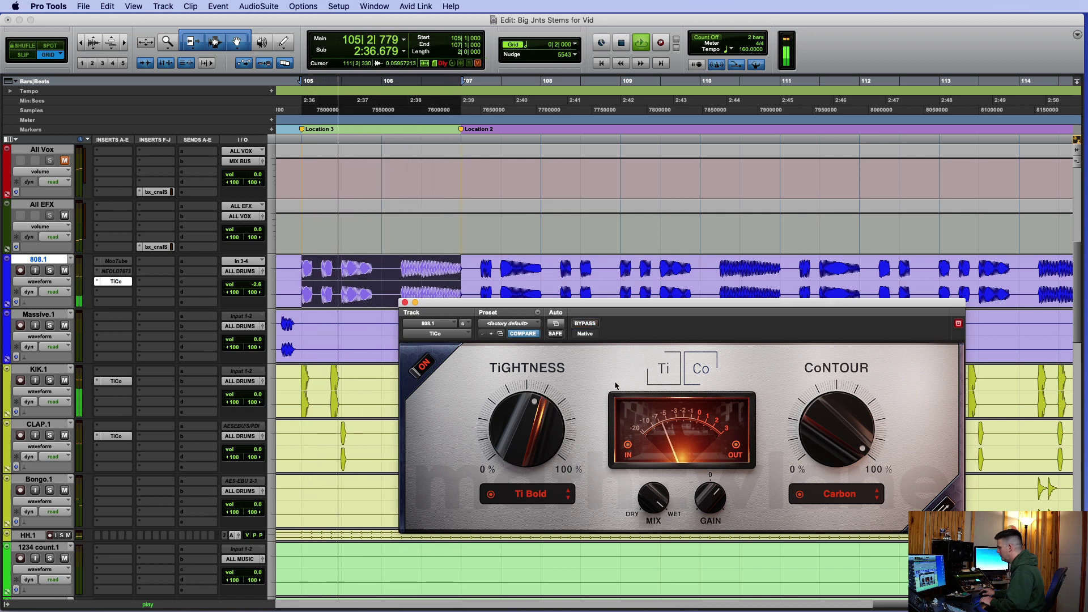
{"action": "left_click", "coordinate": [587, 324]}
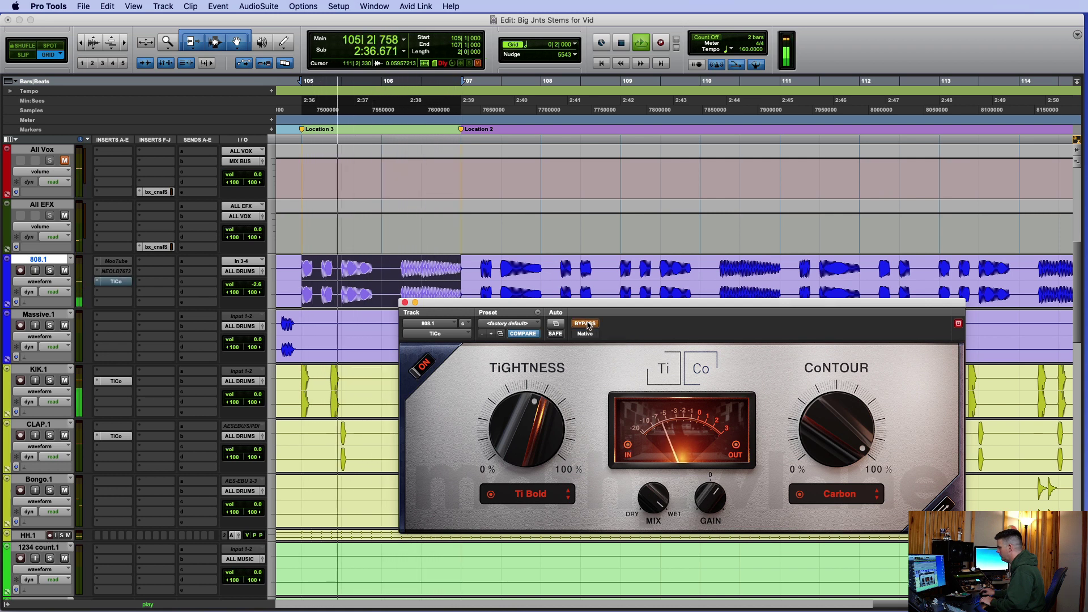
{"action": "left_click", "coordinate": [587, 324]}
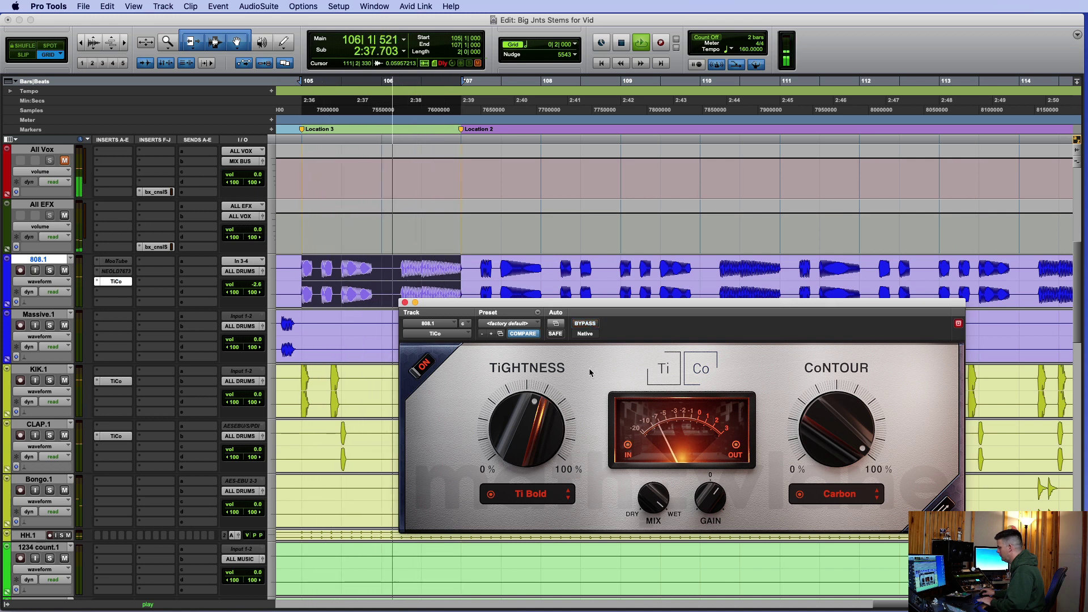
{"action": "key", "text": "space"}
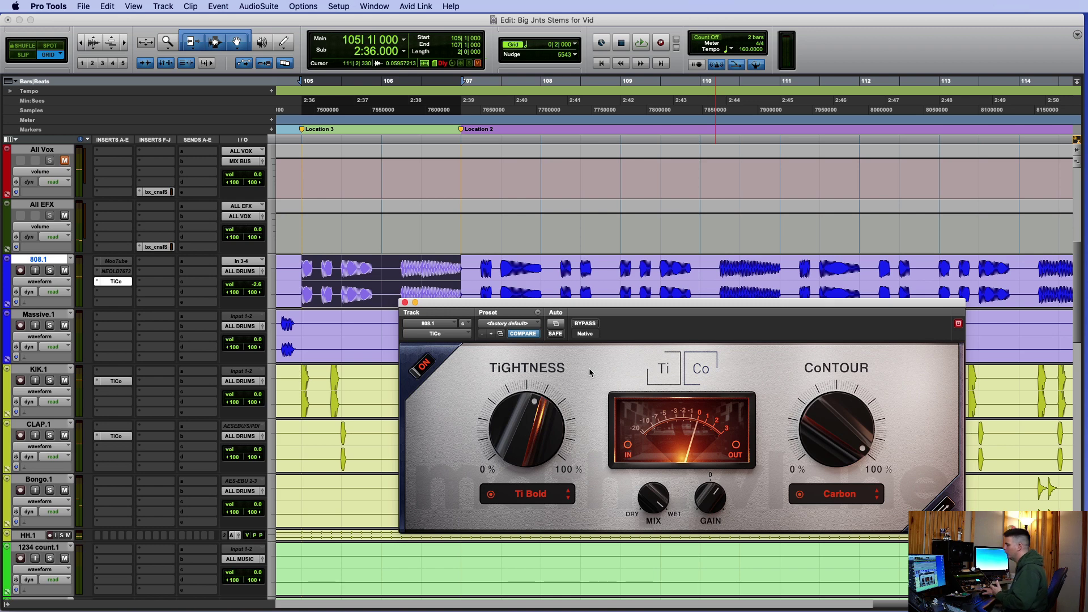
- Close the 808's TiCo and open the TiCo on the Cam HK vocal track
{"action": "left_click", "coordinate": [405, 302]}
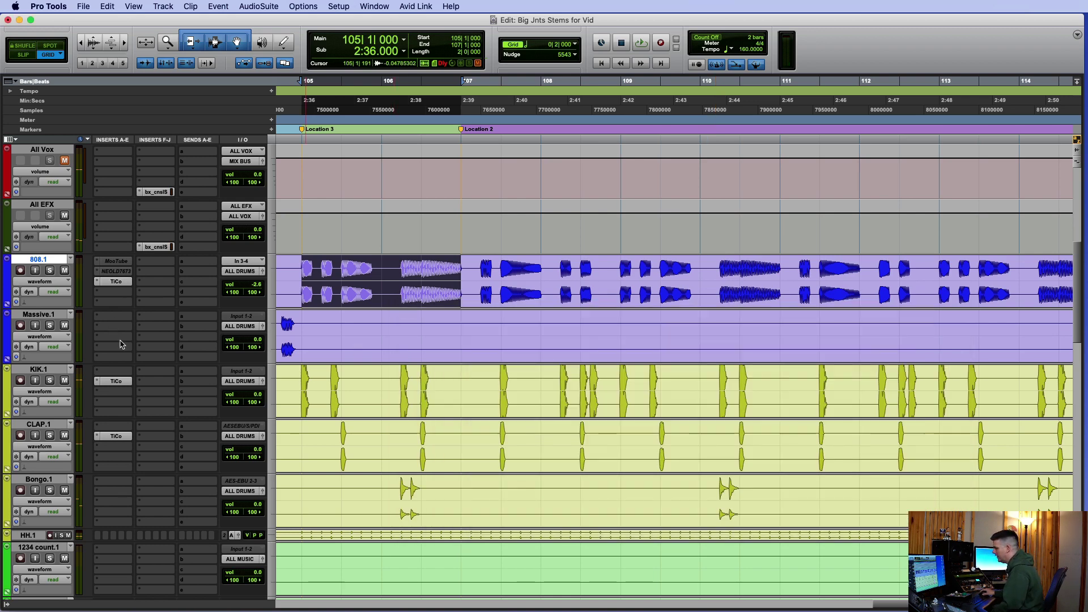
{"action": "scroll", "coordinate": [435, 378], "scroll_direction": "down", "scroll_amount": 15}
{"action": "scroll", "coordinate": [436, 381], "scroll_direction": "down", "scroll_amount": 8}
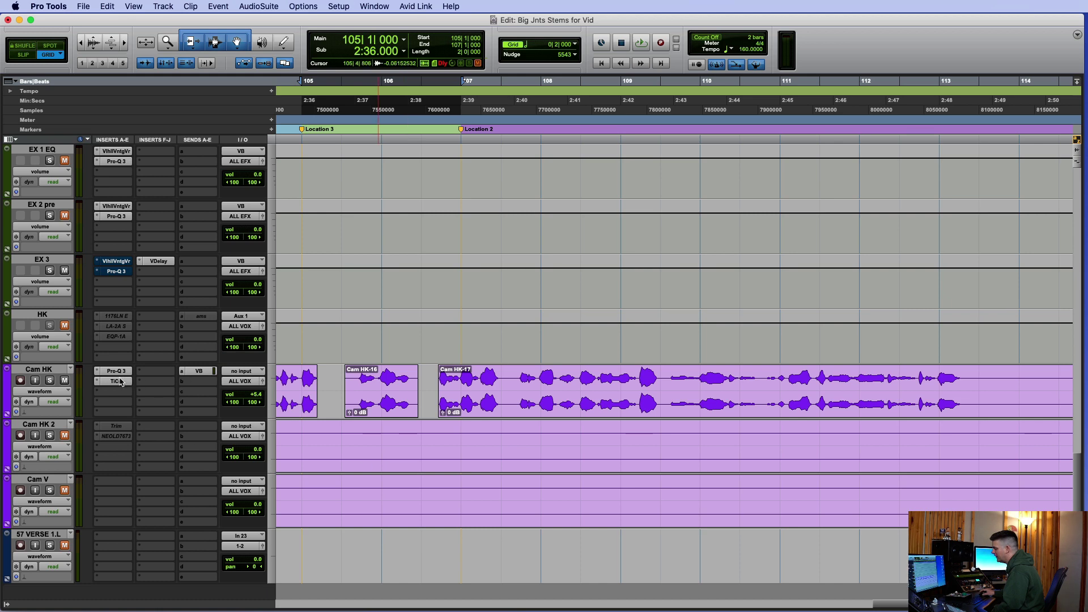
{"action": "left_click", "coordinate": [116, 381]}
{"action": "left_click_drag", "start_coordinate": [637, 319], "coordinate": [567, 244]}
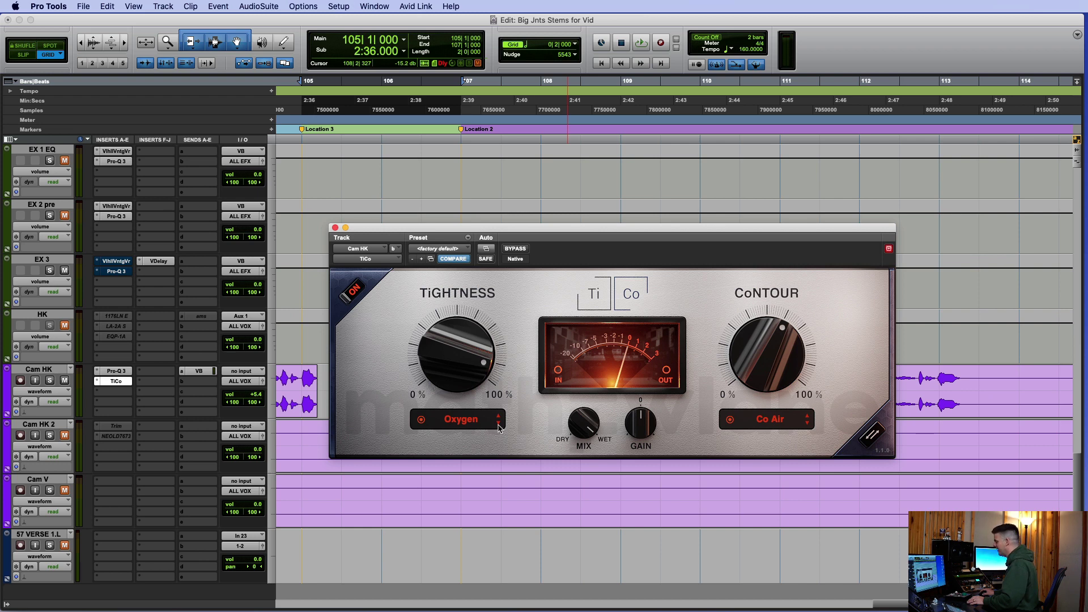
- Check the Oxygen and Co Air style descriptions in the TiCo manual in Safari, and return to Pro Tools
{"action": "key", "text": "super+Tab"}
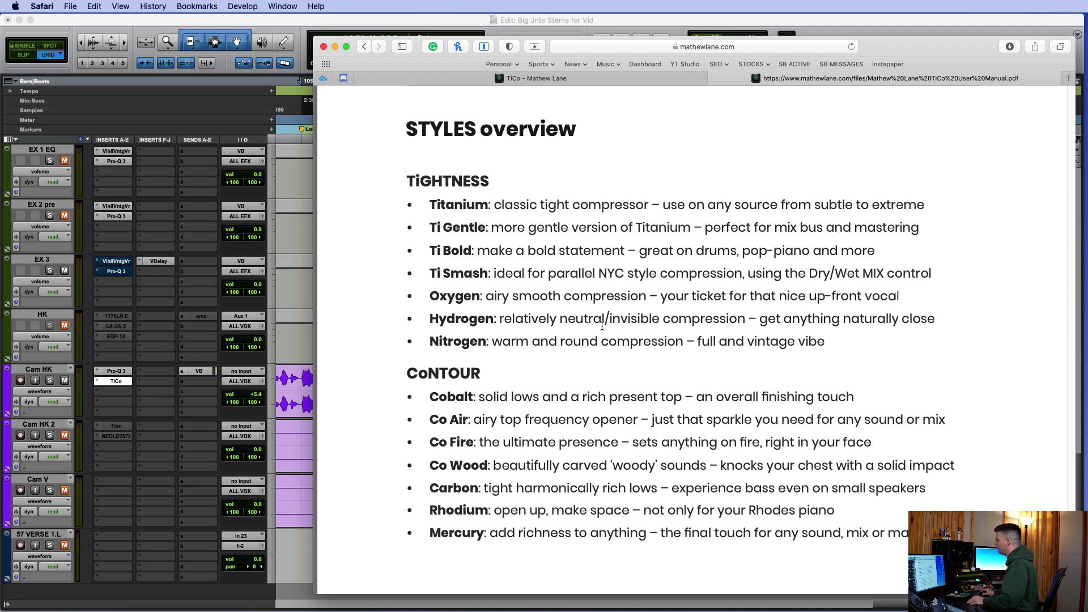
{"action": "key", "text": "super+Tab"}
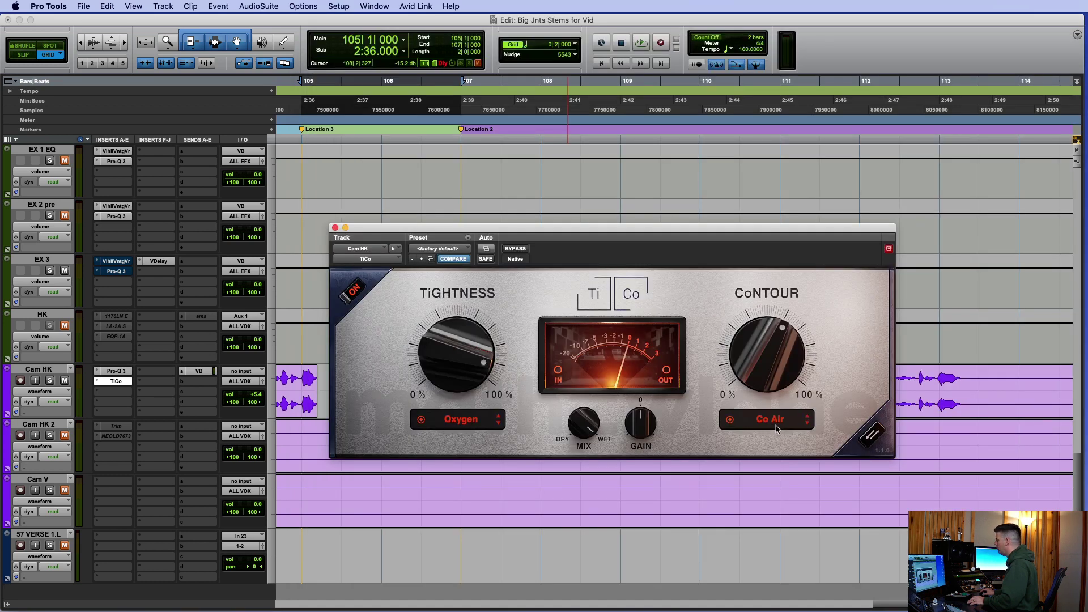
{"action": "key", "text": "super+Tab"}
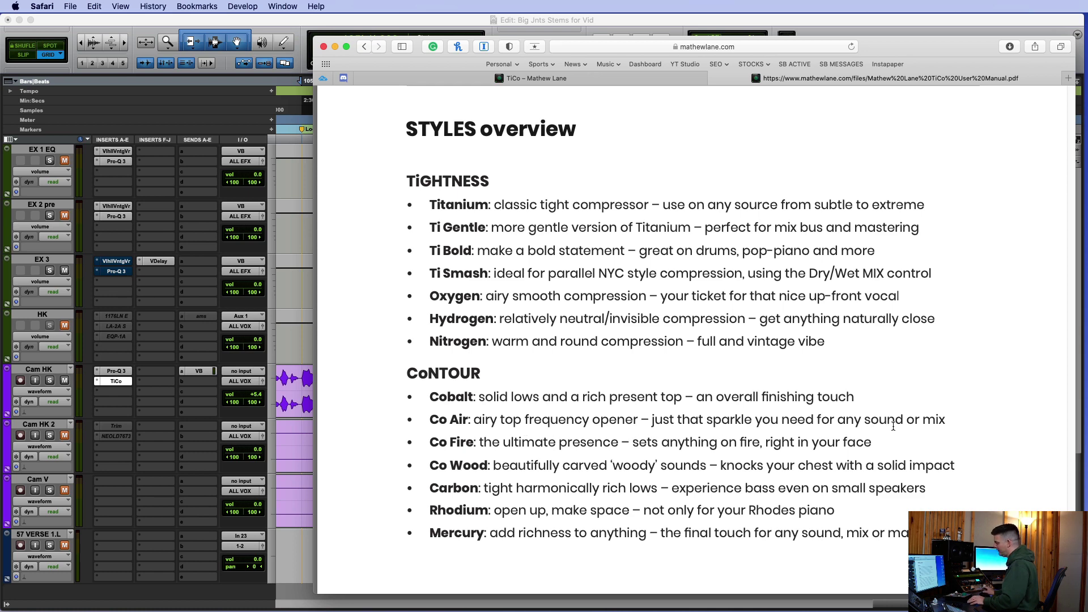
{"action": "key", "text": "super+Tab"}
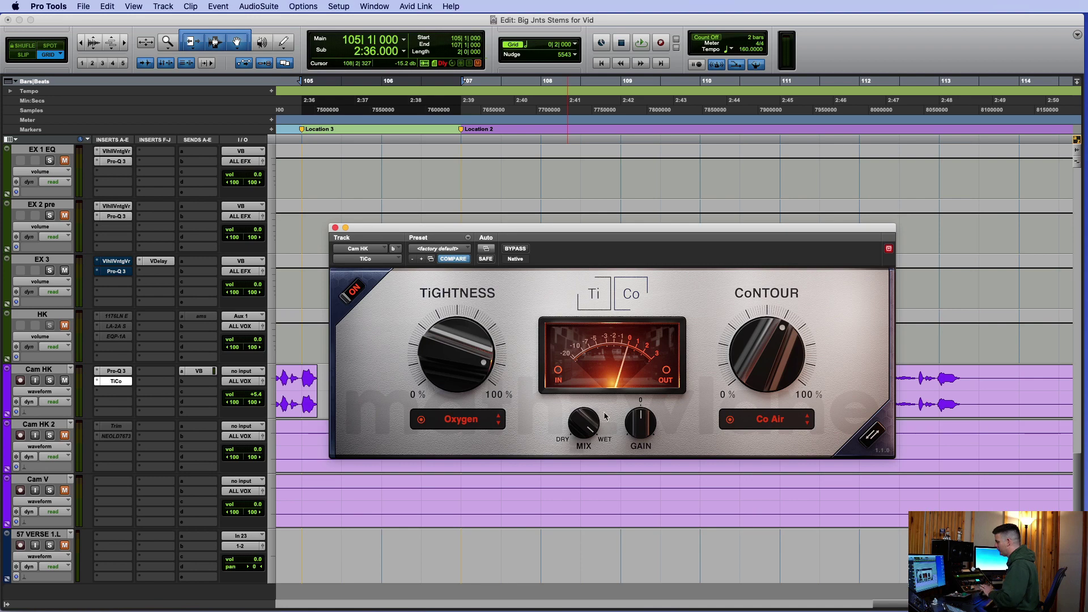
- Unmute the All Vox track and play the mix from bar 105, moving the vocal's TiCo window clear of the Cam HK track
{"action": "scroll", "coordinate": [105, 319], "scroll_direction": "up", "scroll_amount": 15}
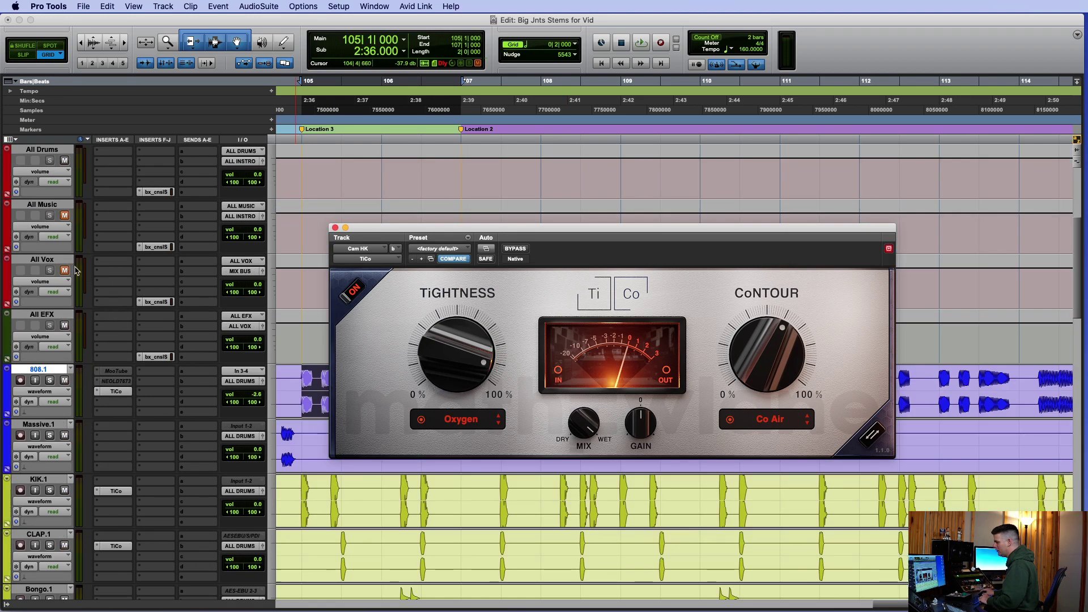
{"action": "left_click", "coordinate": [64, 271]}
{"action": "left_click", "coordinate": [317, 347]}
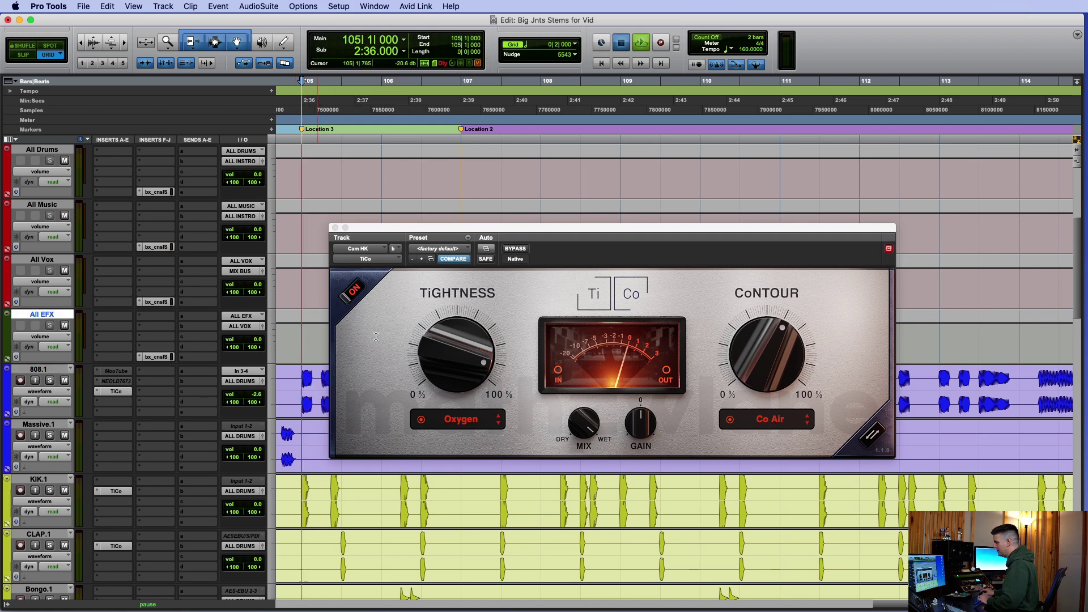
{"action": "key", "text": "space"}
{"action": "scroll", "coordinate": [179, 397], "scroll_direction": "down", "scroll_amount": 10}
{"action": "scroll", "coordinate": [180, 397], "scroll_direction": "down", "scroll_amount": 5}
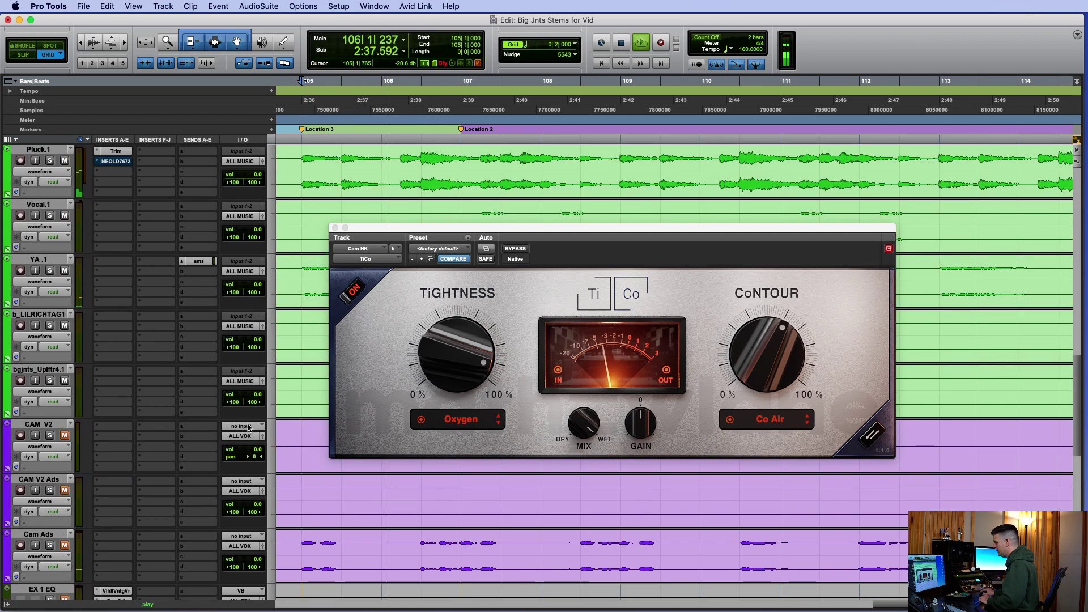
{"action": "left_click_drag", "start_coordinate": [419, 229], "coordinate": [550, 249]}
{"action": "scroll", "coordinate": [353, 426], "scroll_direction": "down", "scroll_amount": 6}
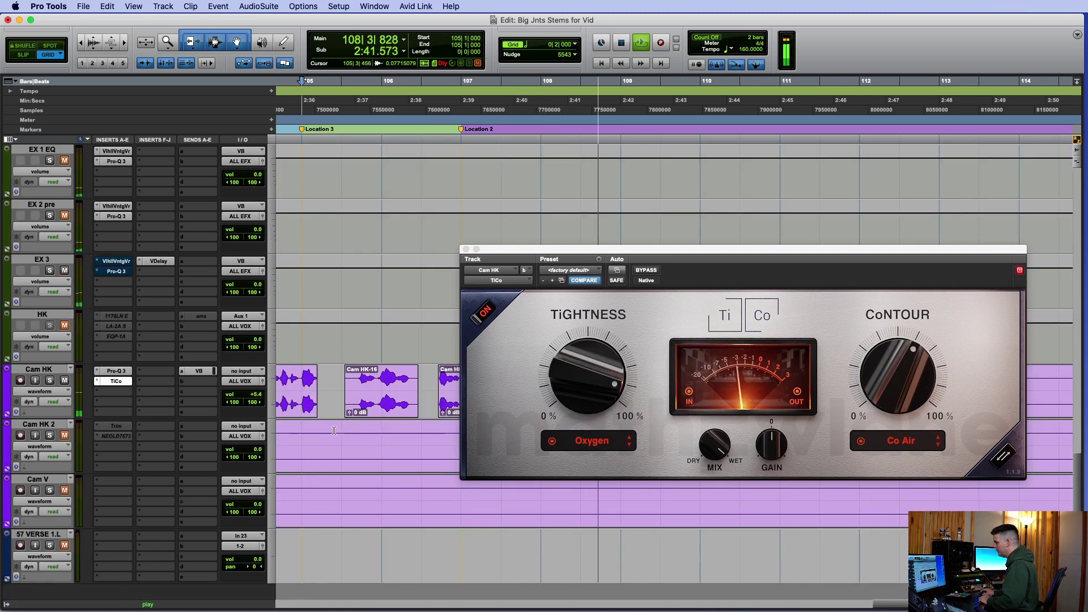
- Select bars 108 to 110 on the Cam HK track and play that range, moving the TiCo window aside and back above the clips
{"action": "key", "text": "space"}
{"action": "key", "text": "space"}
{"action": "left_click_drag", "start_coordinate": [596, 256], "coordinate": [582, 549]}
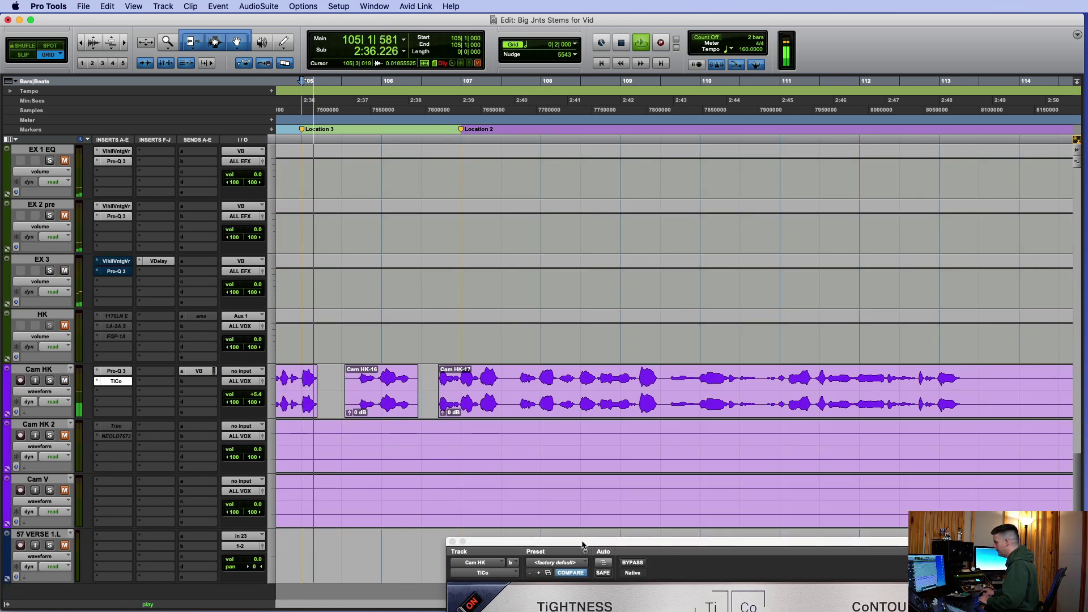
{"action": "key", "text": "space"}
{"action": "left_click", "coordinate": [540, 374]}
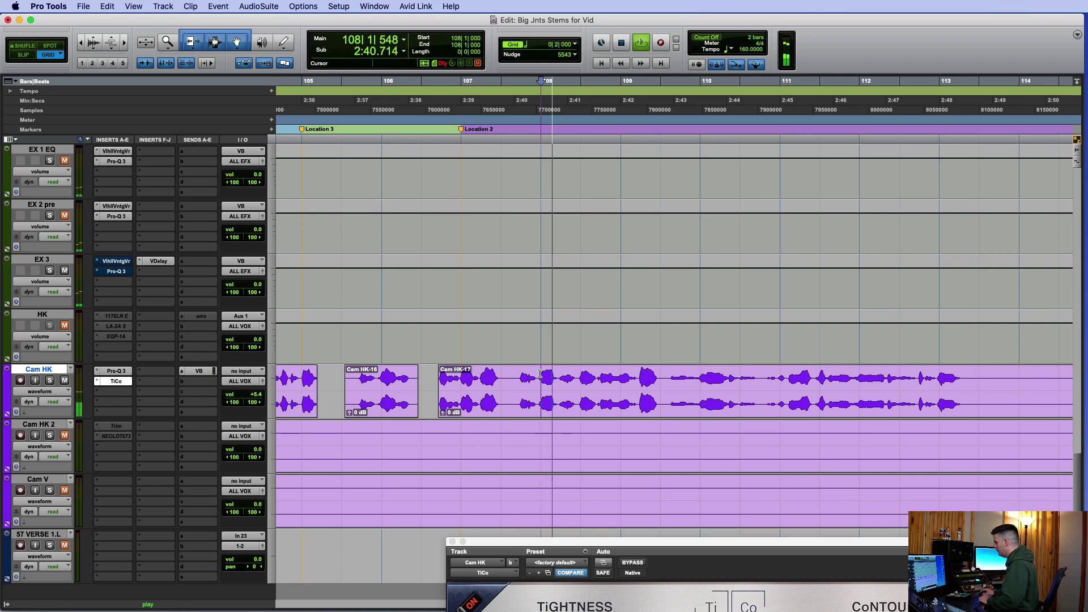
{"action": "left_click_drag", "start_coordinate": [540, 374], "coordinate": [713, 389]}
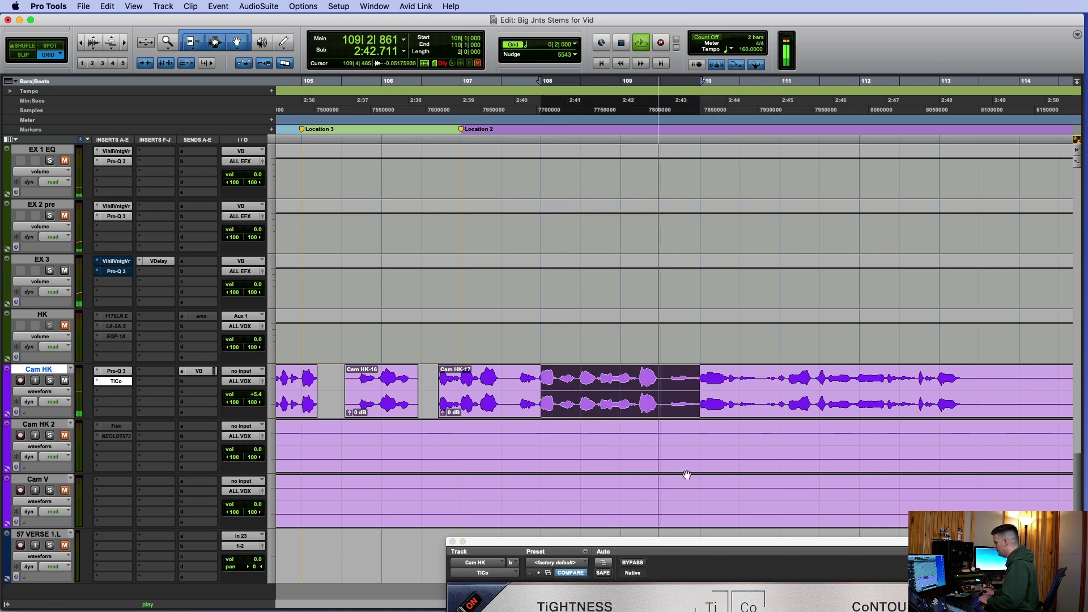
{"action": "left_click_drag", "start_coordinate": [713, 547], "coordinate": [591, 110]}
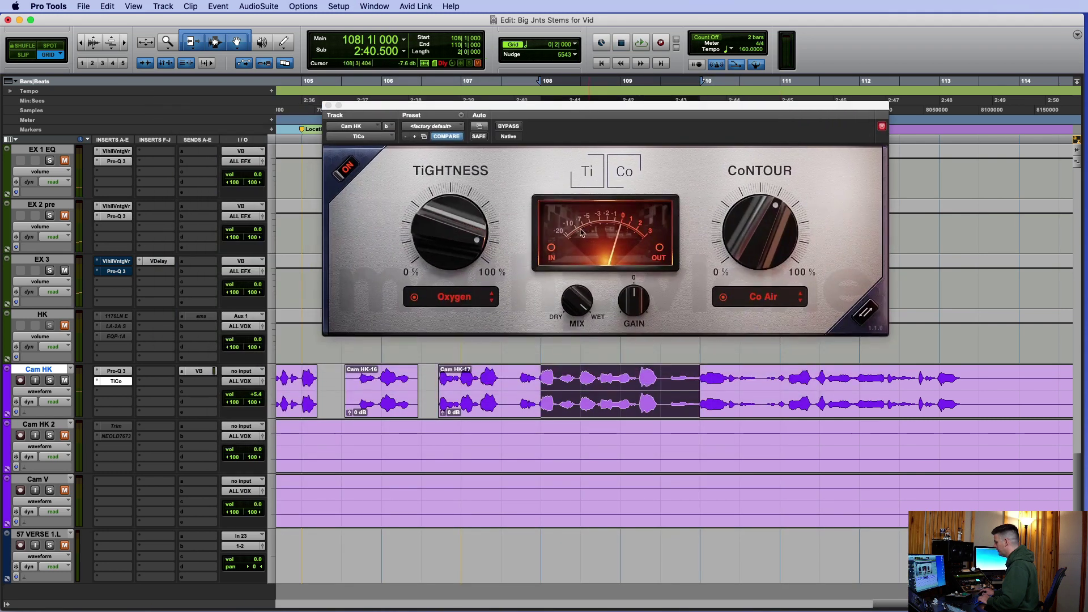
{"action": "key", "text": "space"}
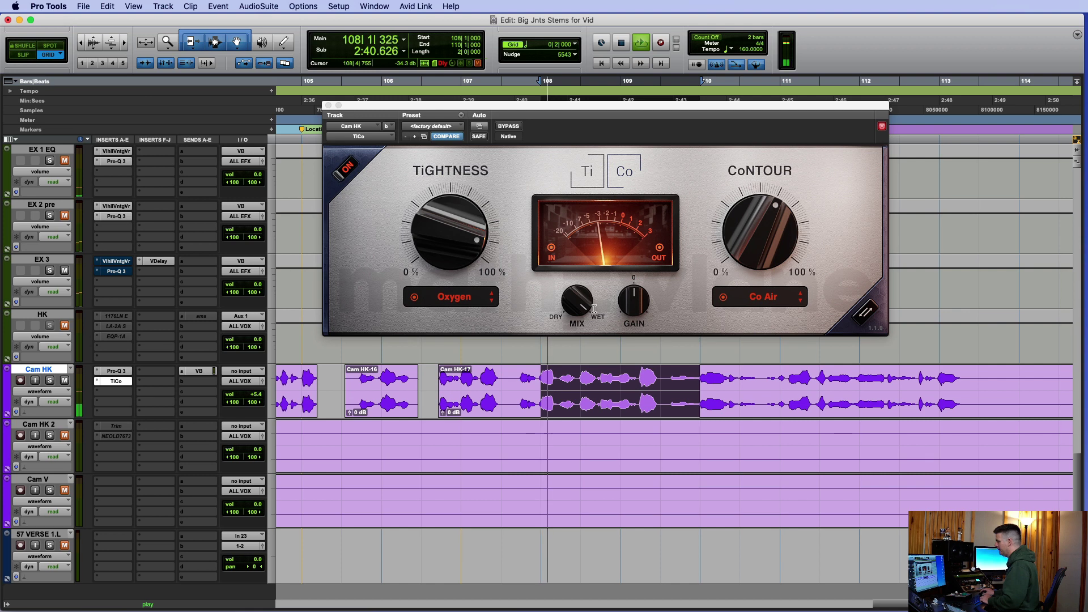
- Compare the looped vocal with TiCo bypassed and active twice, raising its output gain slightly between the two comparisons
{"action": "left_click", "coordinate": [509, 127]}
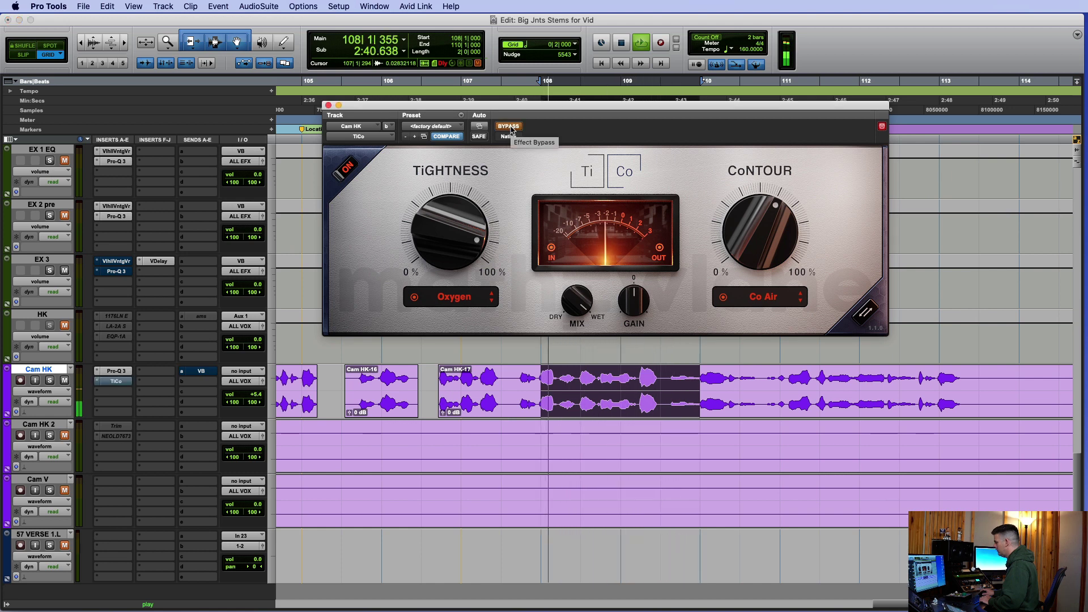
{"action": "left_click", "coordinate": [508, 126]}
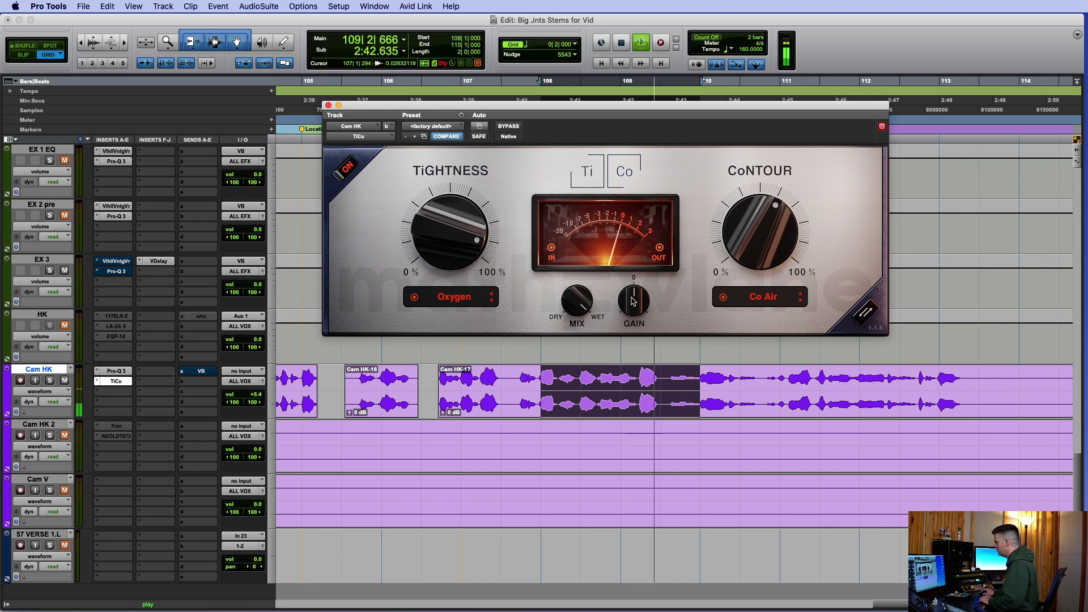
{"action": "left_click_drag", "start_coordinate": [633, 300], "coordinate": [634, 294]}
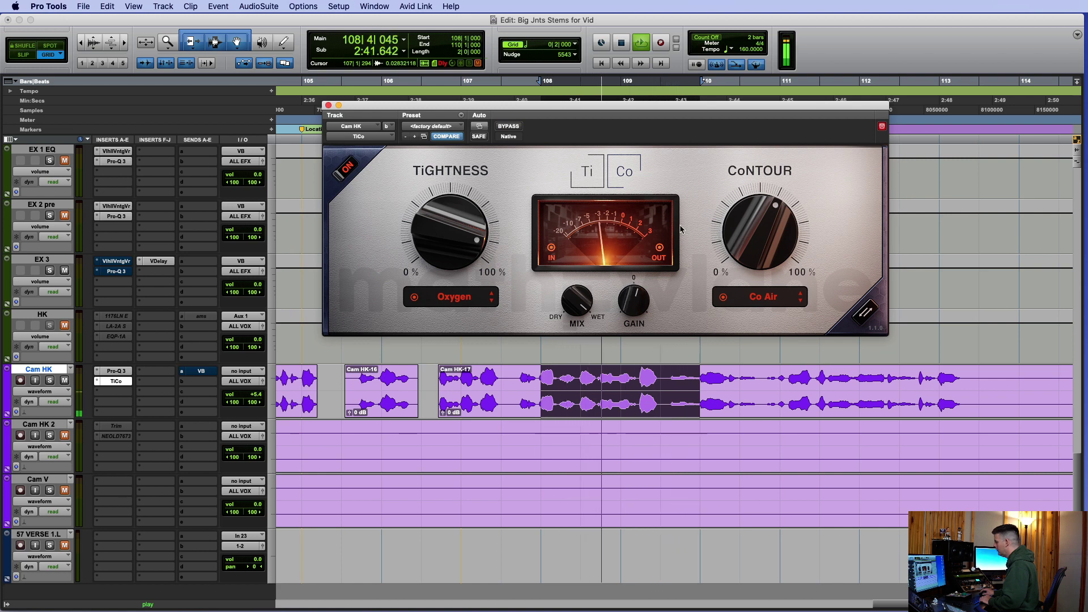
{"action": "left_click", "coordinate": [512, 127]}
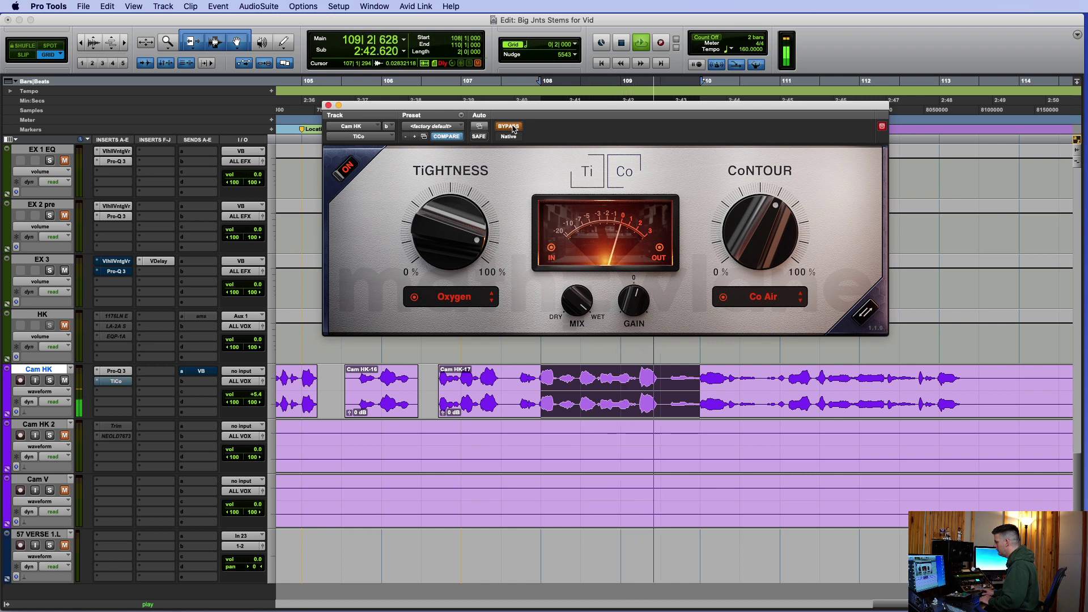
{"action": "left_click", "coordinate": [512, 127]}
- Switch the vocal TiCo's Contour style to Co Fire and raise the Contour amount slightly past halfway during playback
{"action": "left_click_drag", "start_coordinate": [756, 238], "coordinate": [773, 309]}
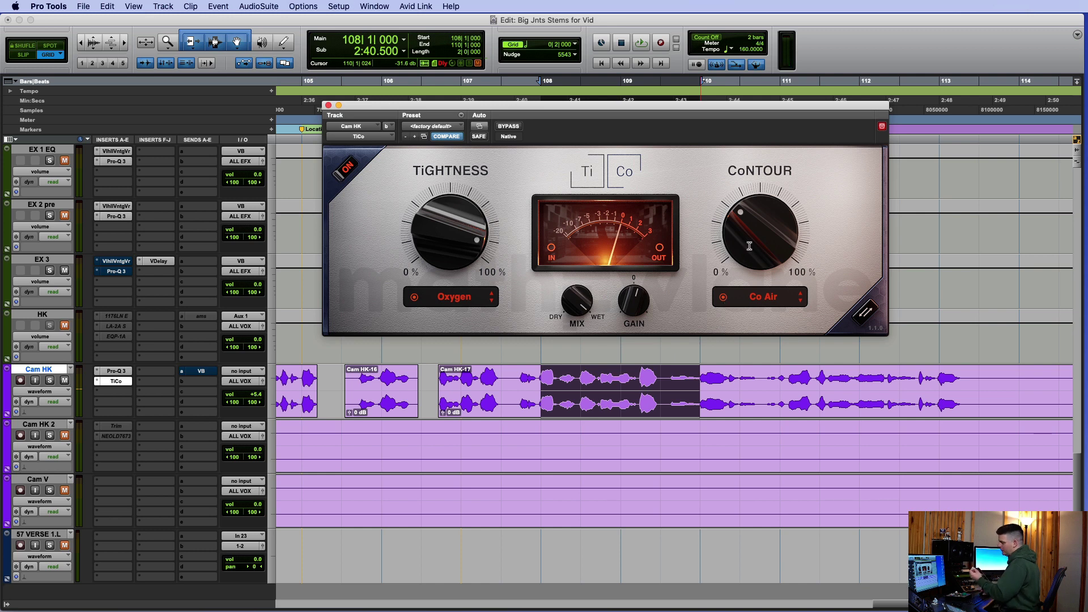
{"action": "left_click", "coordinate": [776, 298]}
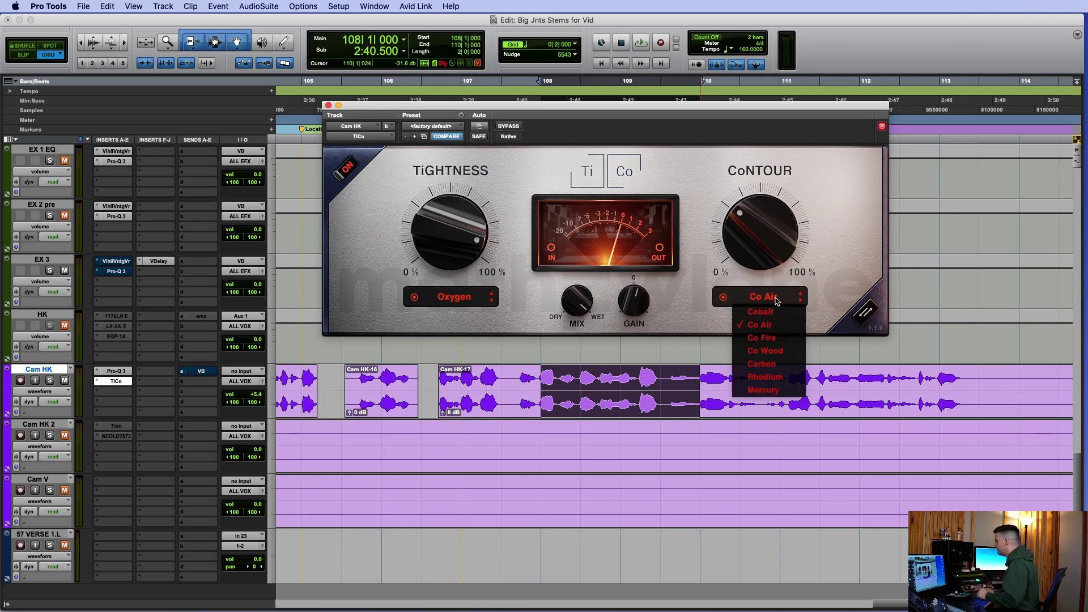
{"action": "left_click", "coordinate": [776, 337]}
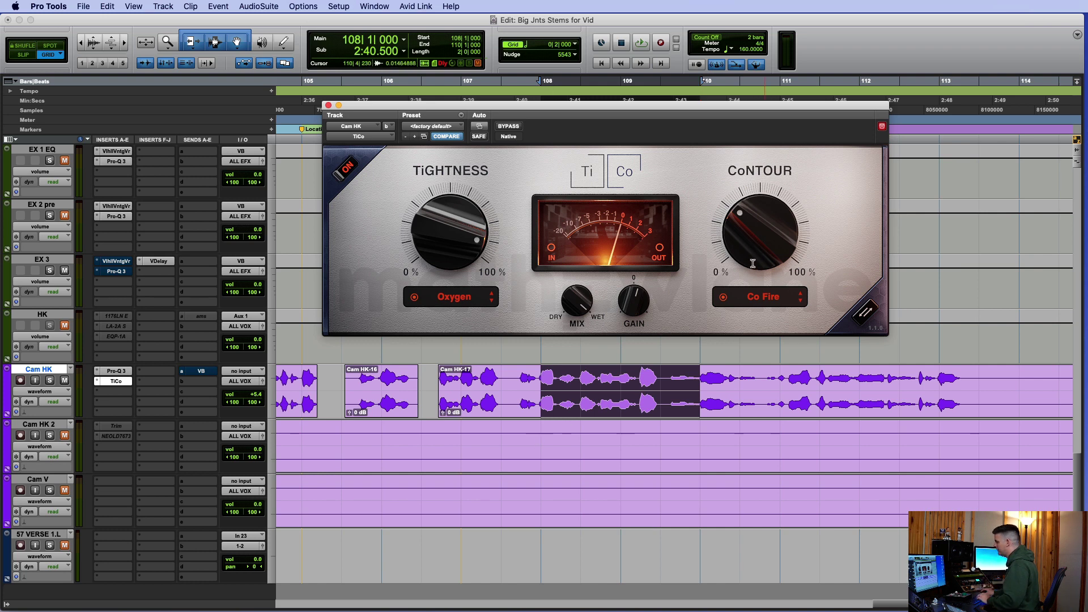
{"action": "key", "text": "space"}
{"action": "left_click_drag", "start_coordinate": [772, 229], "coordinate": [477, 151]}
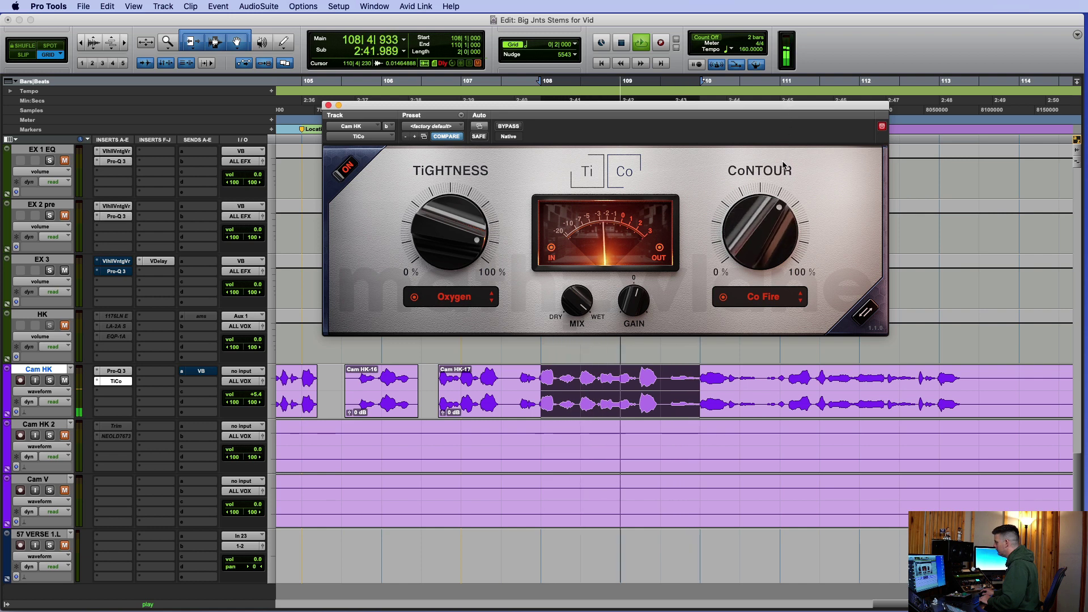
- Compare the vocal with the Co Fire settings bypassed and active twice, returning the TiCo output gain to 0
{"action": "left_click", "coordinate": [509, 126]}
{"action": "left_click", "coordinate": [508, 126]}
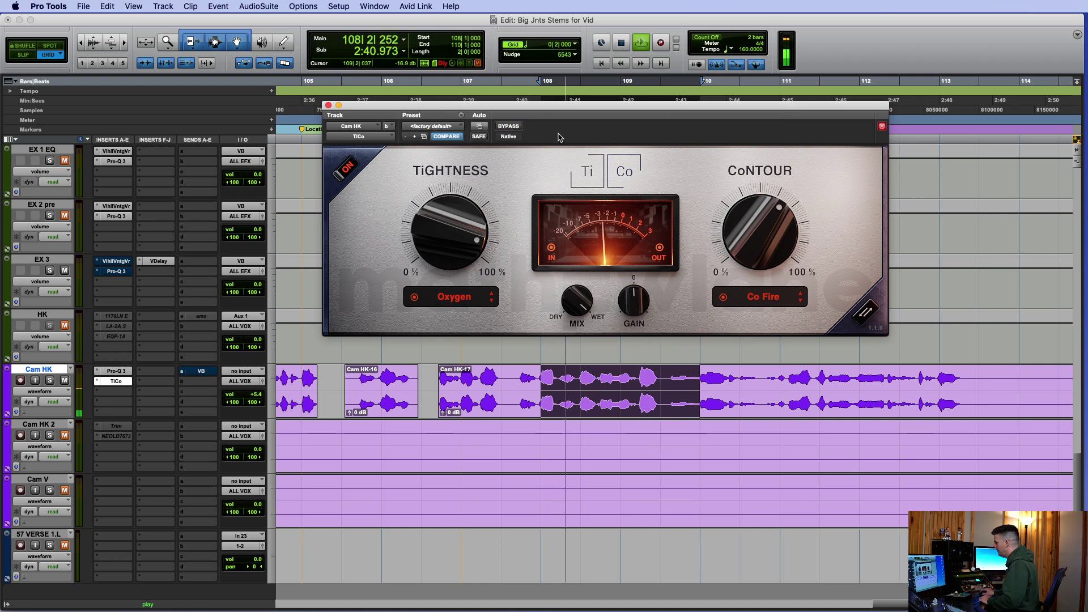
{"action": "left_click", "coordinate": [510, 126]}
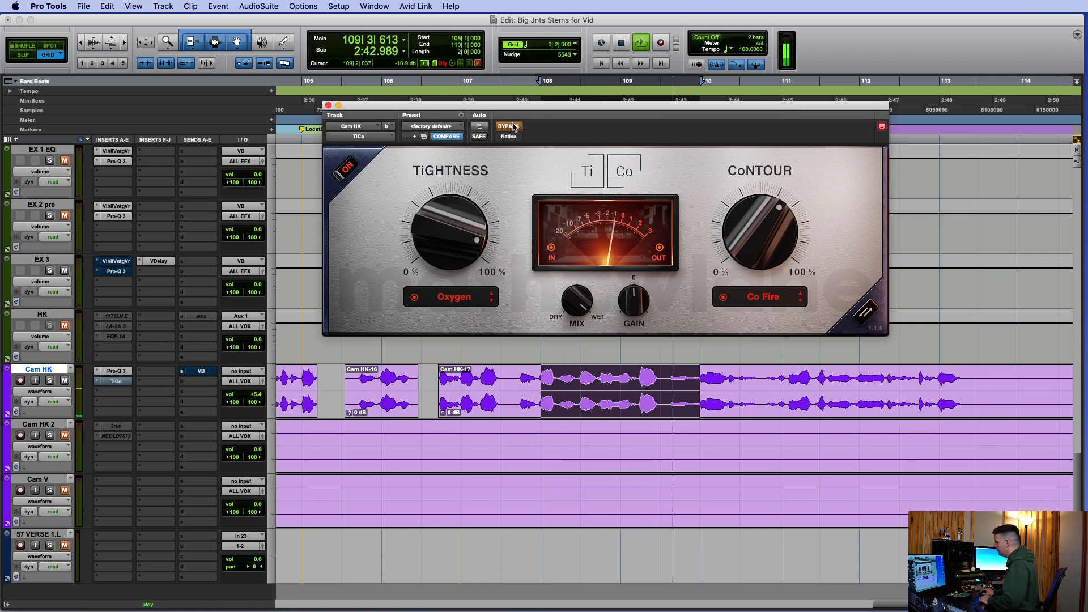
{"action": "left_click", "coordinate": [509, 126]}
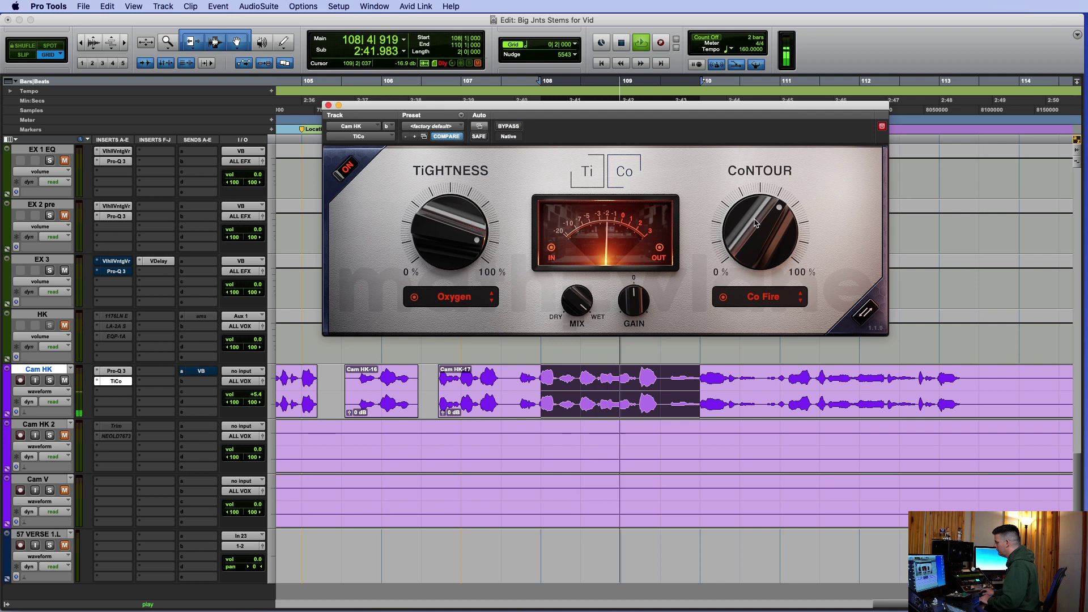
- Lower the vocal's Contour to about the halfway point, stop playback, keep the Co Fire style and close its TiCo
{"action": "left_click_drag", "start_coordinate": [758, 224], "coordinate": [759, 255]}
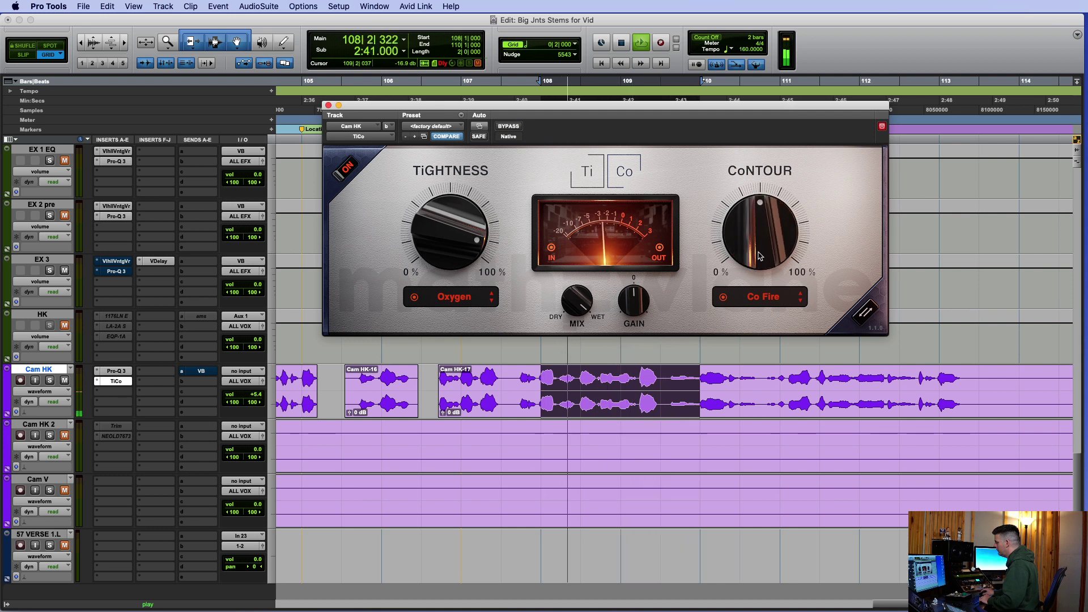
{"action": "key", "text": "space"}
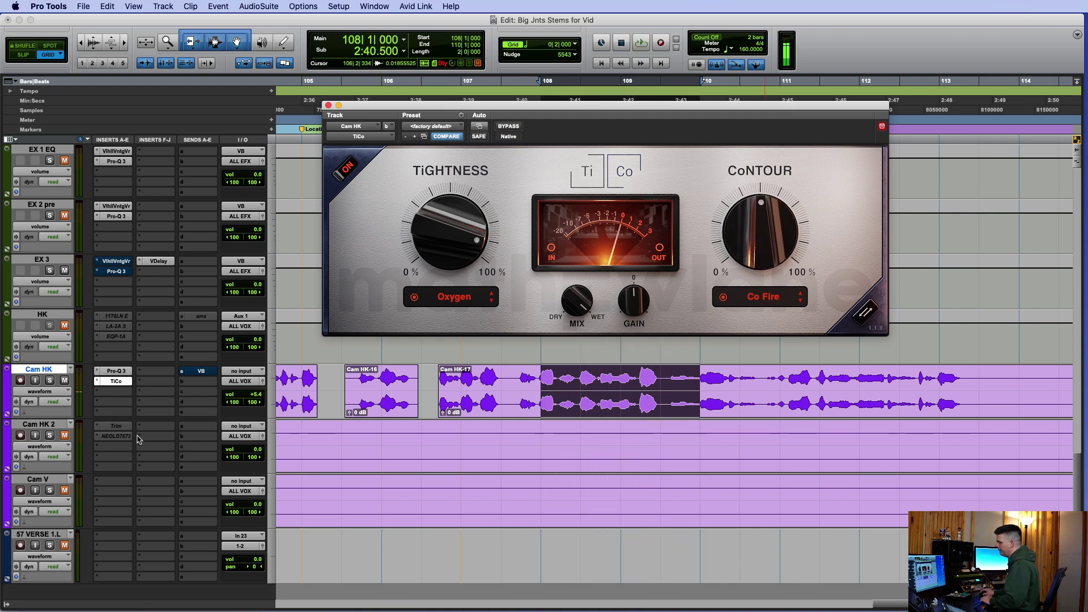
{"action": "left_click", "coordinate": [775, 299]}
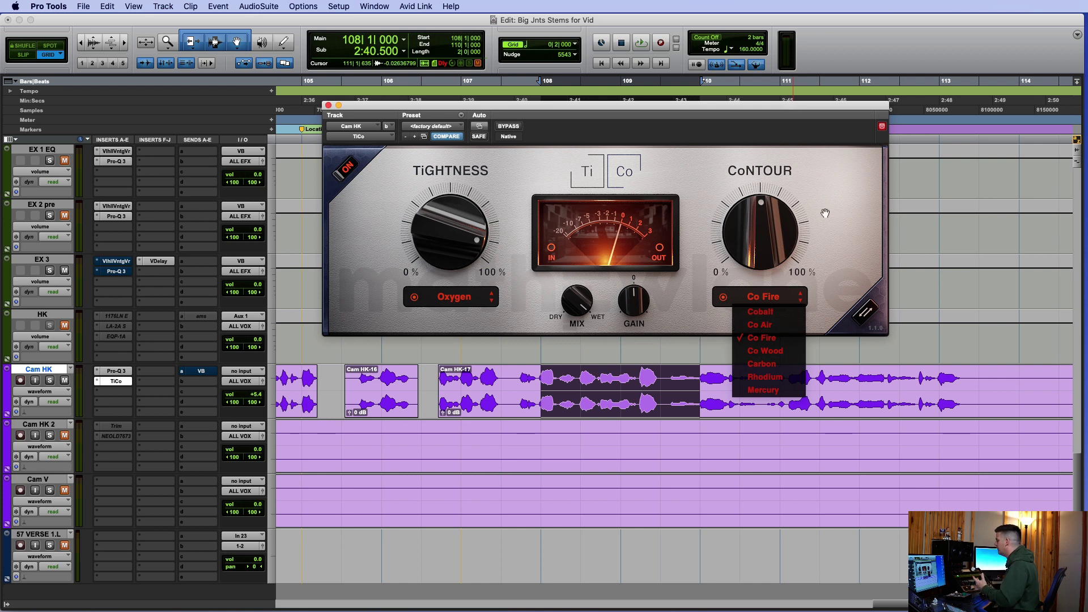
{"action": "left_click", "coordinate": [761, 338]}
{"action": "left_click", "coordinate": [116, 380]}
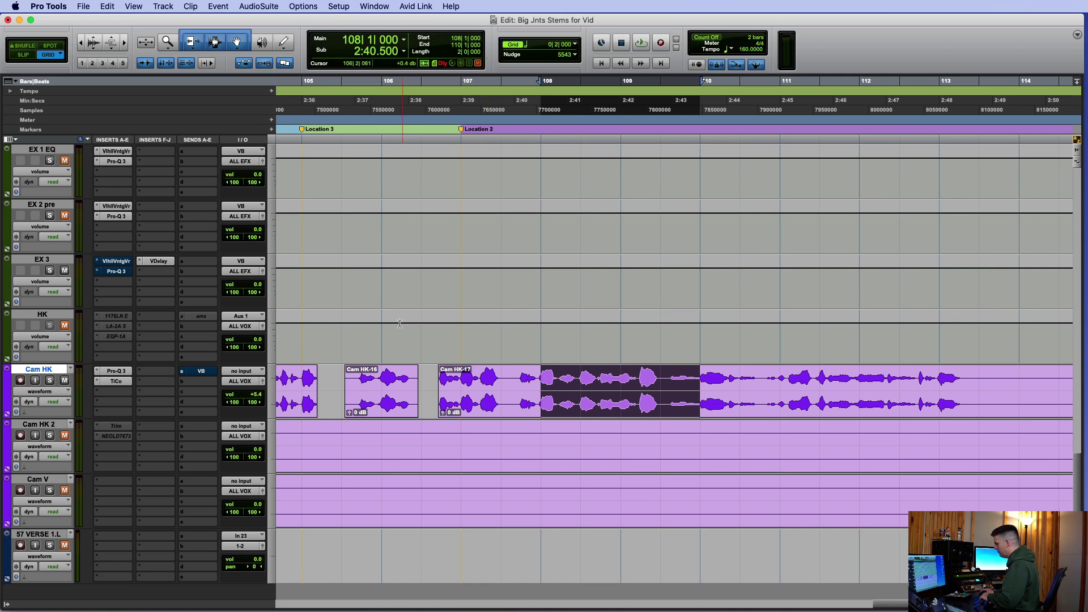
- Place the playback start at bar 106, open the TiCo on Mix Bus 2 and move its window clear of the track controls
{"action": "left_click", "coordinate": [394, 345]}
{"action": "scroll", "coordinate": [382, 335], "scroll_direction": "up", "scroll_amount": 15}
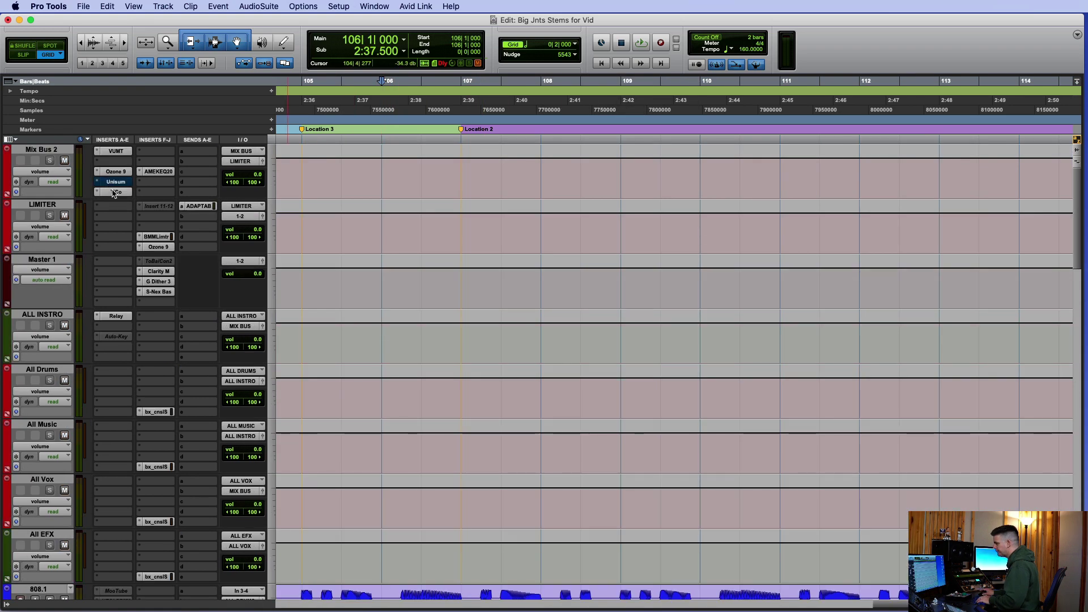
{"action": "left_click", "coordinate": [116, 183]}
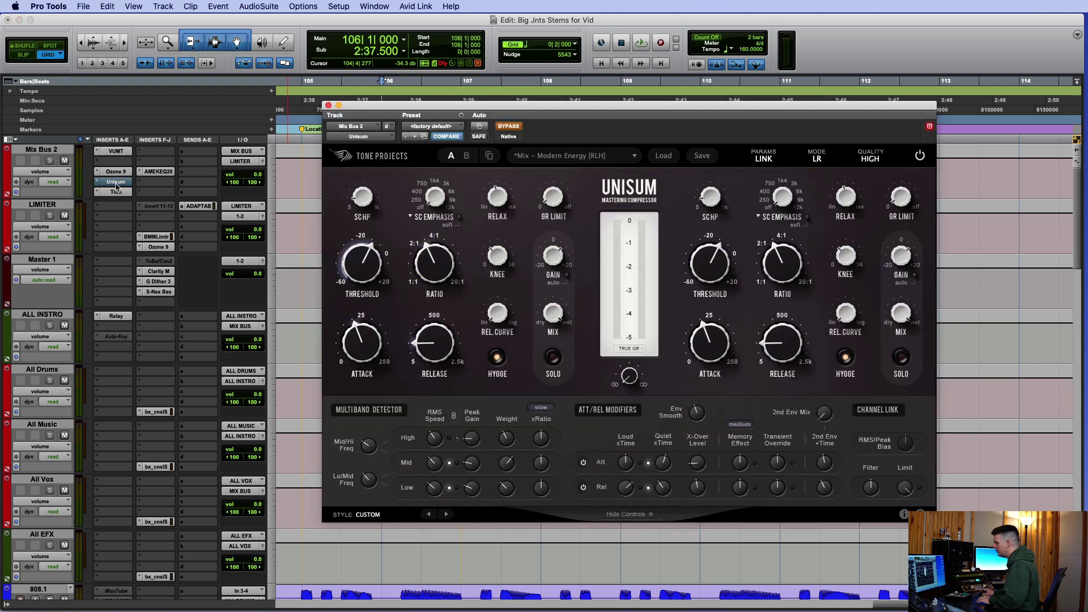
{"action": "left_click", "coordinate": [116, 183]}
{"action": "left_click", "coordinate": [116, 192]}
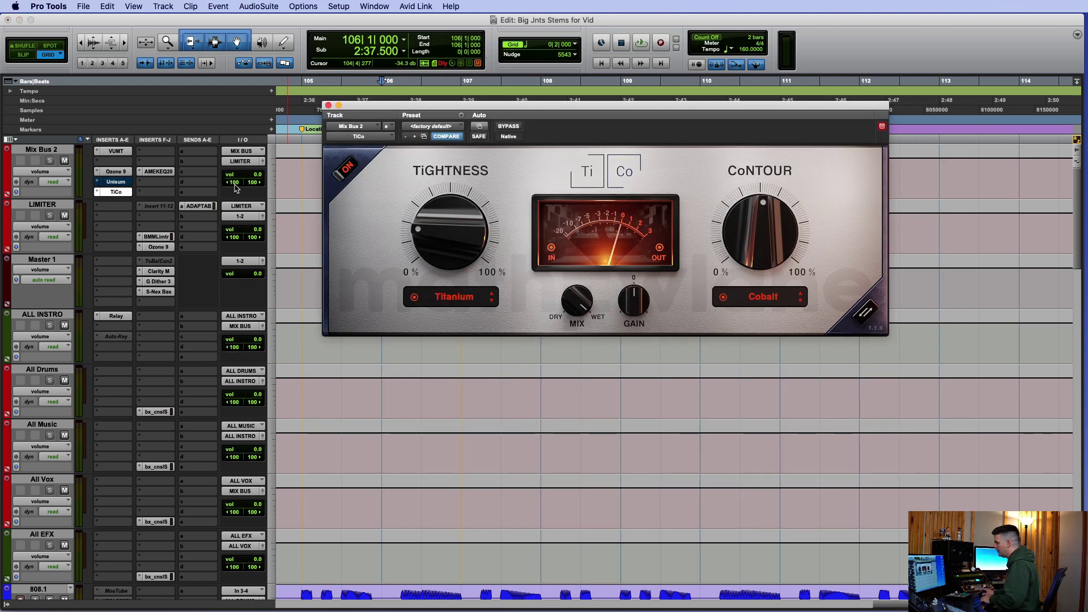
{"action": "left_click_drag", "start_coordinate": [628, 109], "coordinate": [709, 174]}
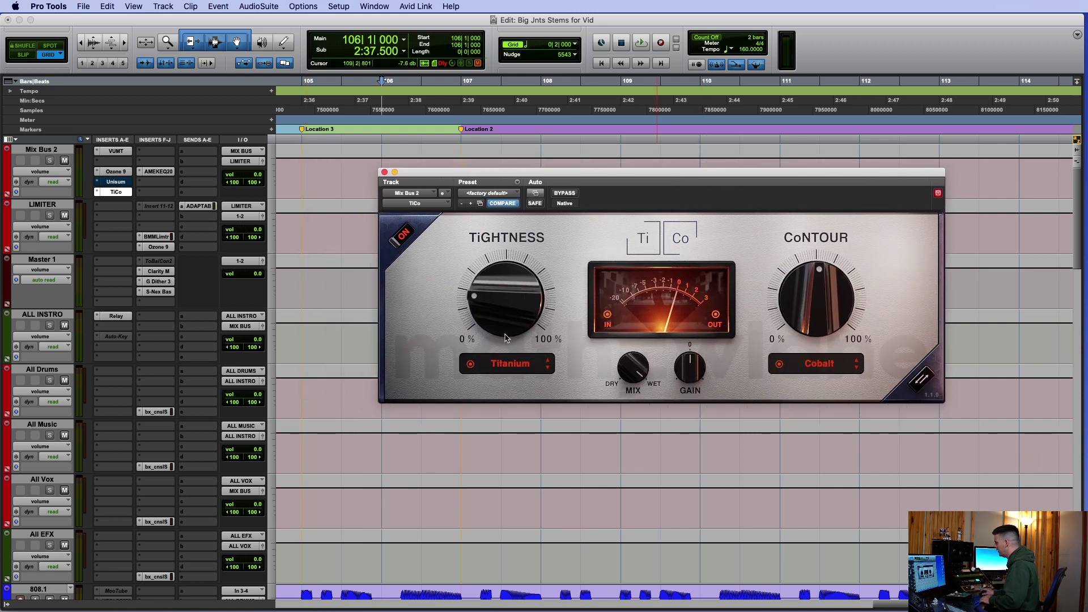
- Check the Titanium and Cobalt style descriptions in the TiCo manual in Safari, and return to Pro Tools
{"action": "key", "text": "super+Tab"}
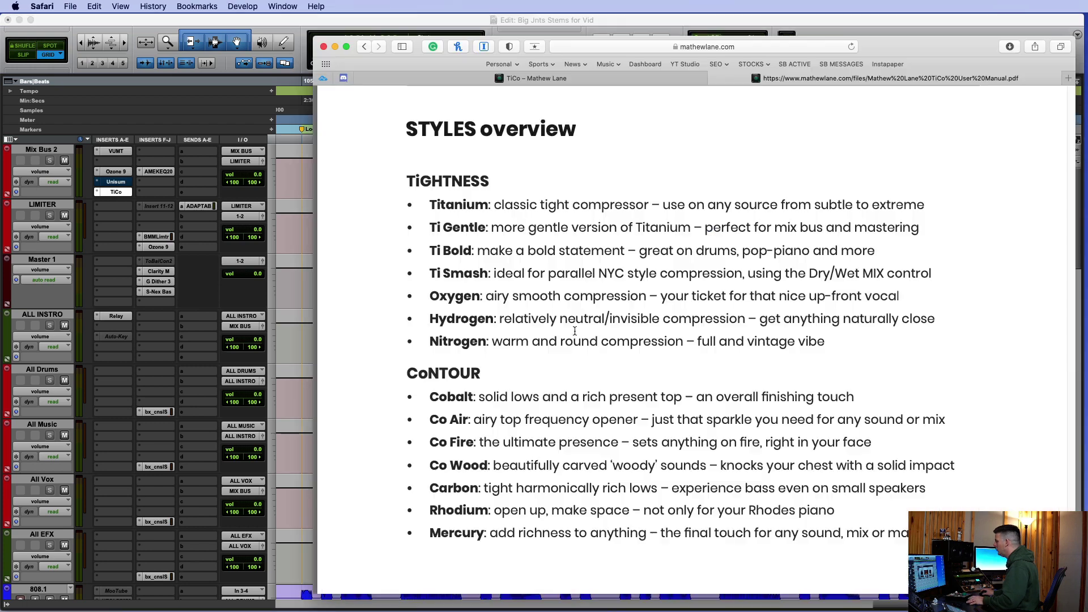
{"action": "key", "text": "super+Tab"}
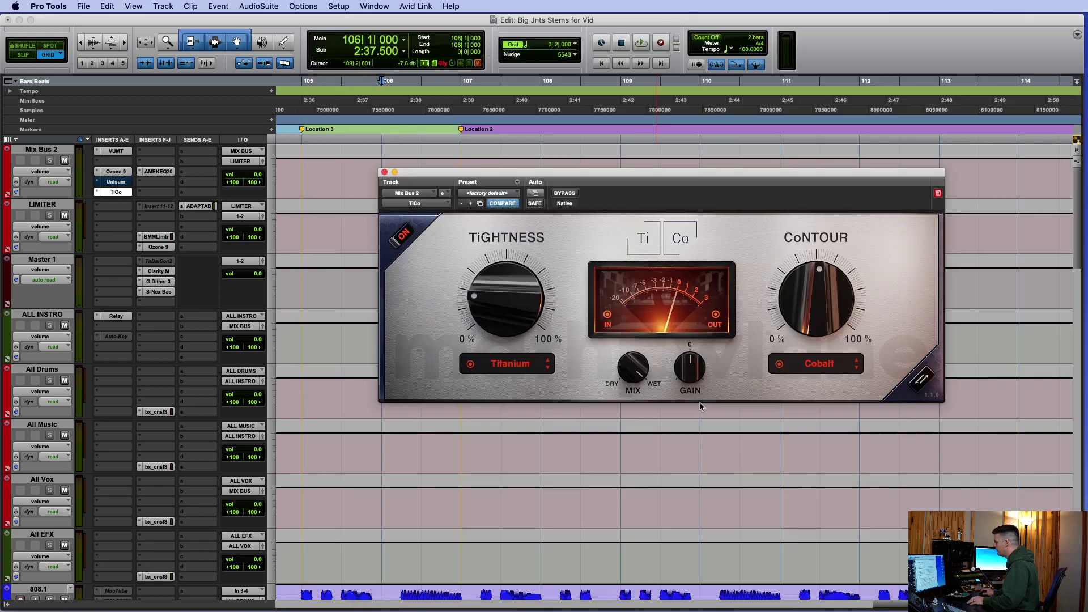
{"action": "key", "text": "super+Tab"}
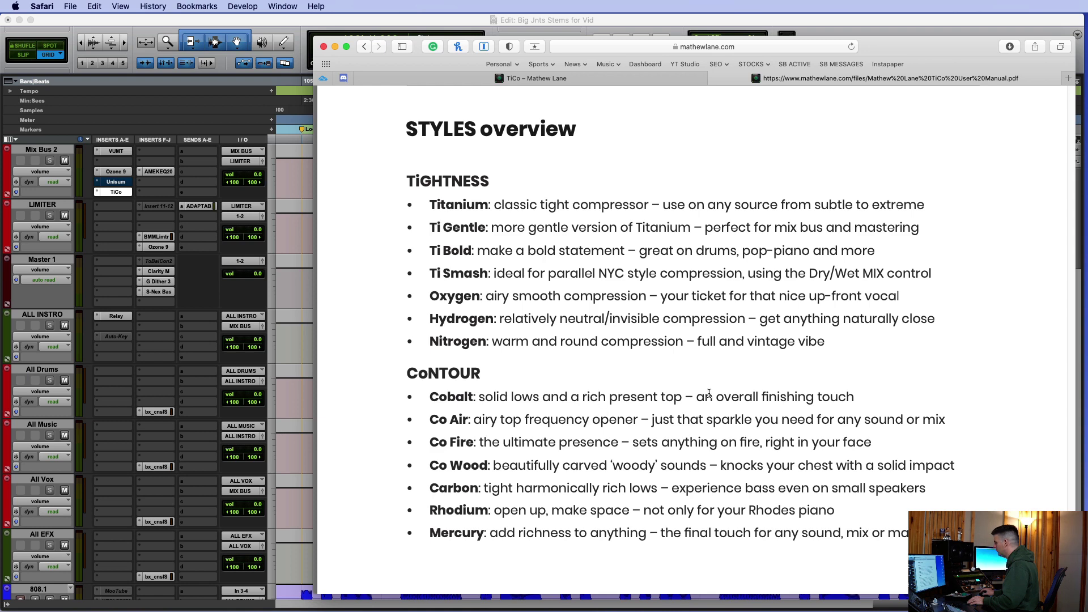
{"action": "key", "text": "super+Tab"}
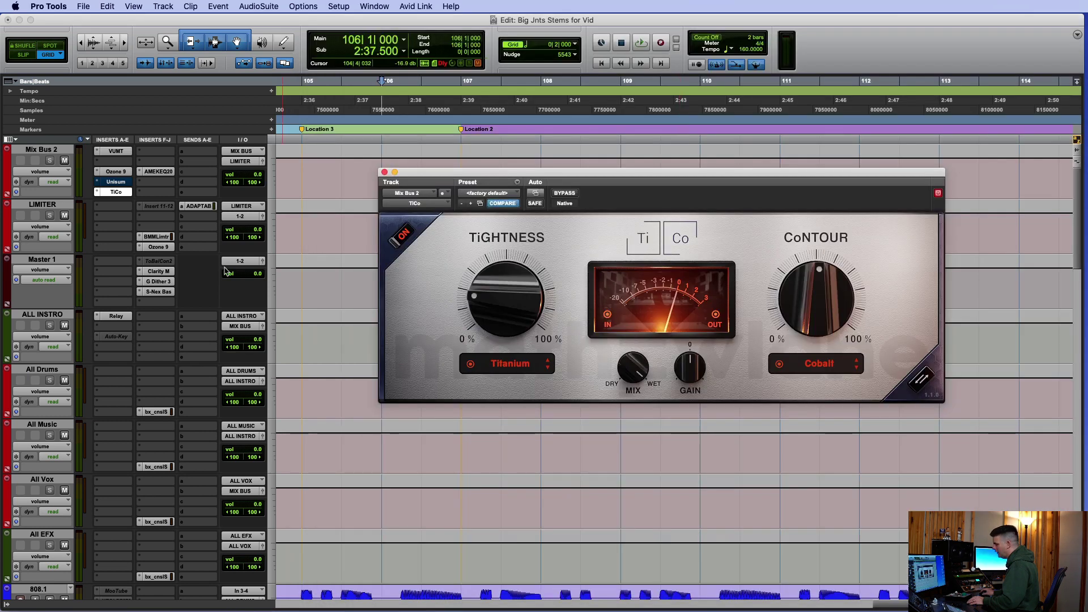
- Play the full mix from bar 106, compare the Mix Bus 2 TiCo bypassed and active twice, and stop playback
{"action": "left_click", "coordinate": [384, 454]}
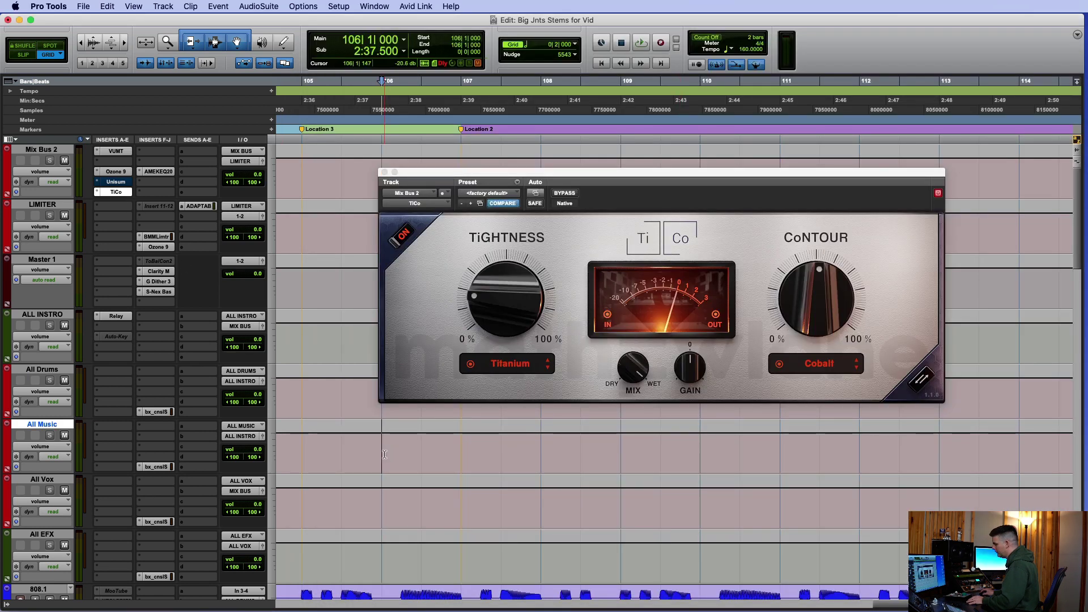
{"action": "key", "text": "space"}
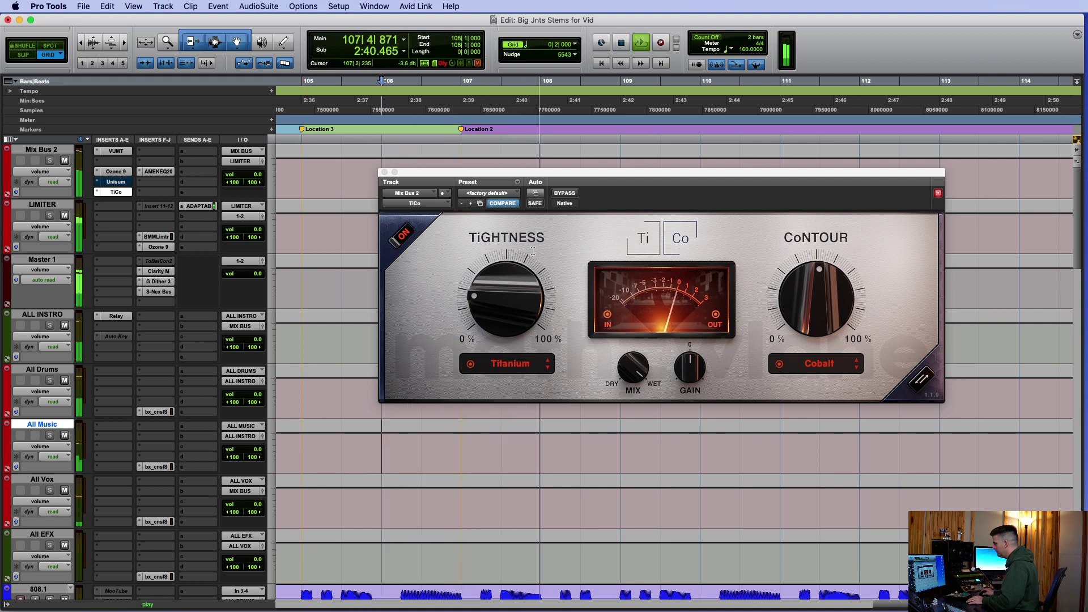
{"action": "left_click", "coordinate": [572, 194]}
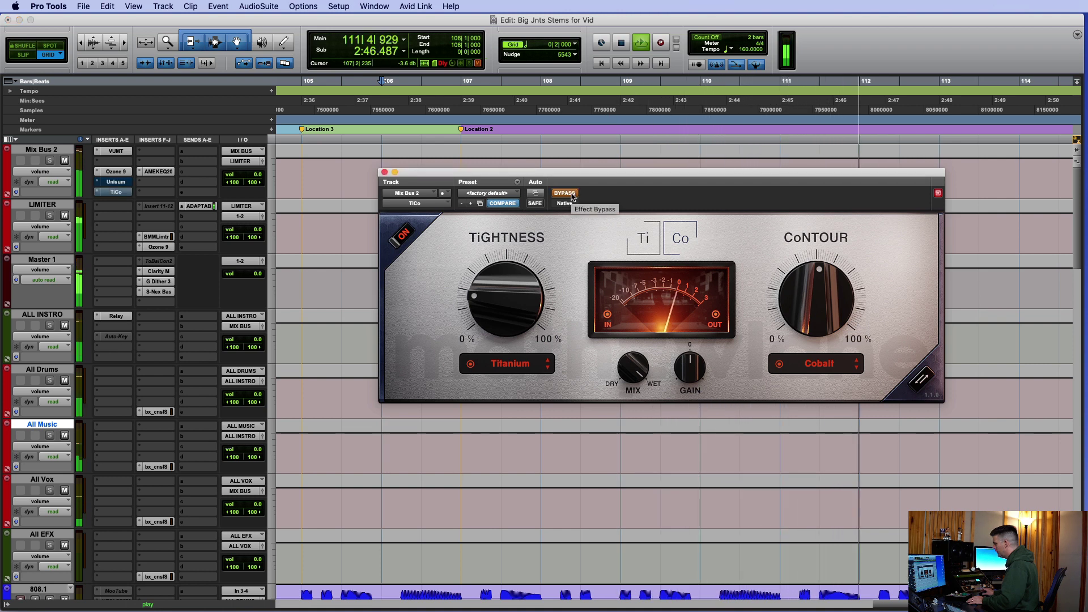
{"action": "left_click", "coordinate": [572, 193]}
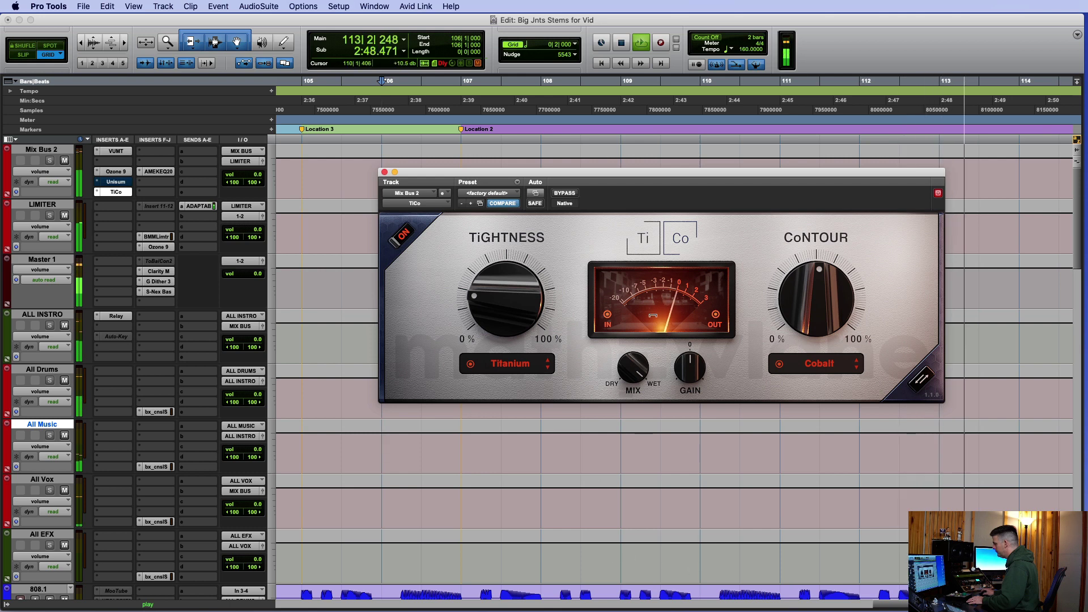
{"action": "left_click", "coordinate": [567, 194]}
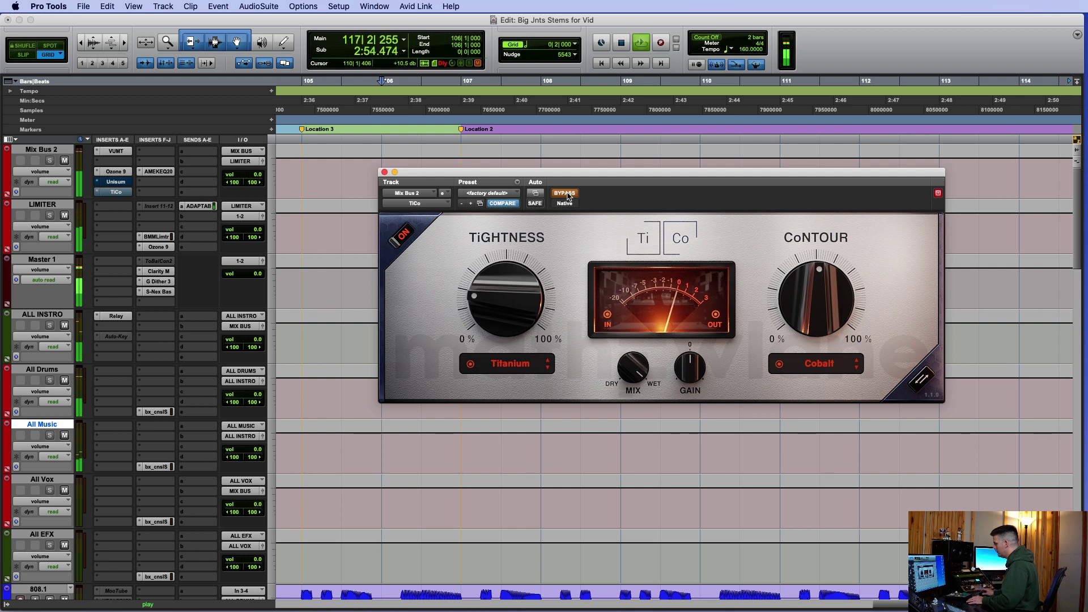
{"action": "left_click", "coordinate": [569, 194]}
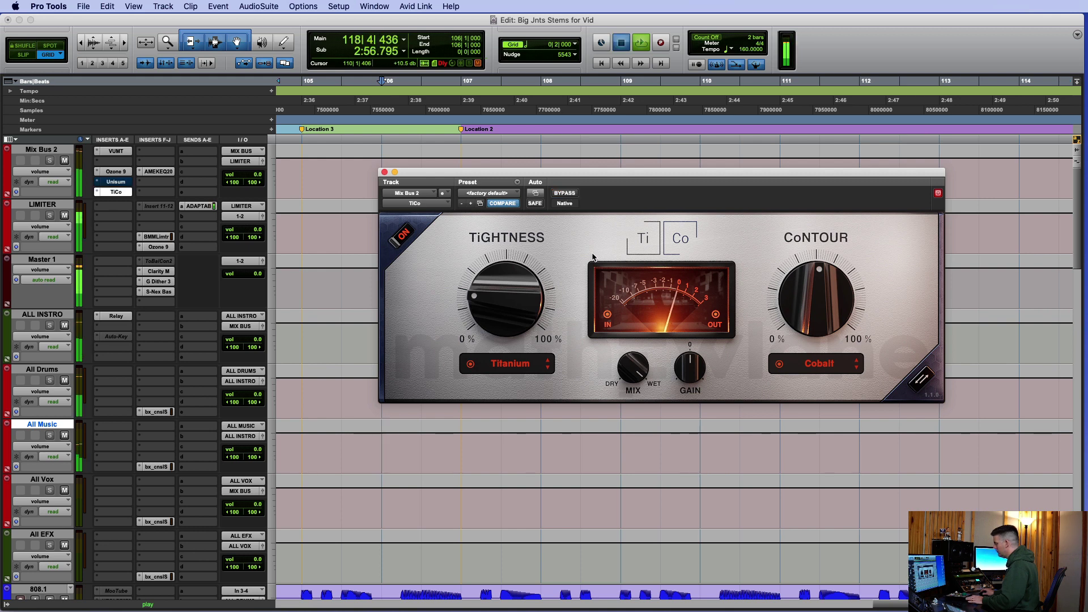
{"action": "key", "text": "space"}
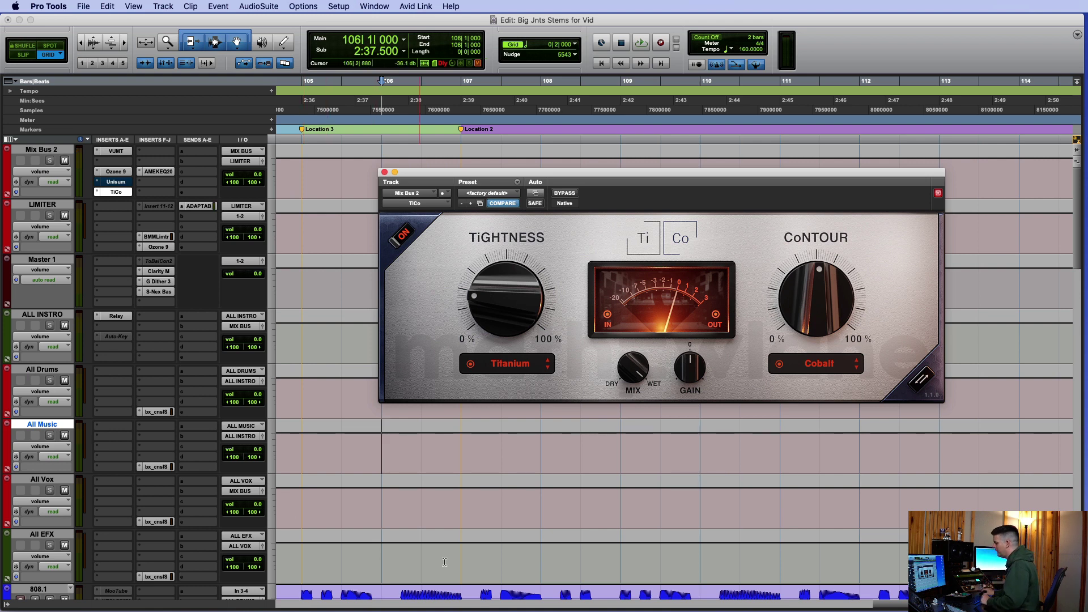
{"action": "scroll", "coordinate": [444, 561], "scroll_direction": "down", "scroll_amount": 5}
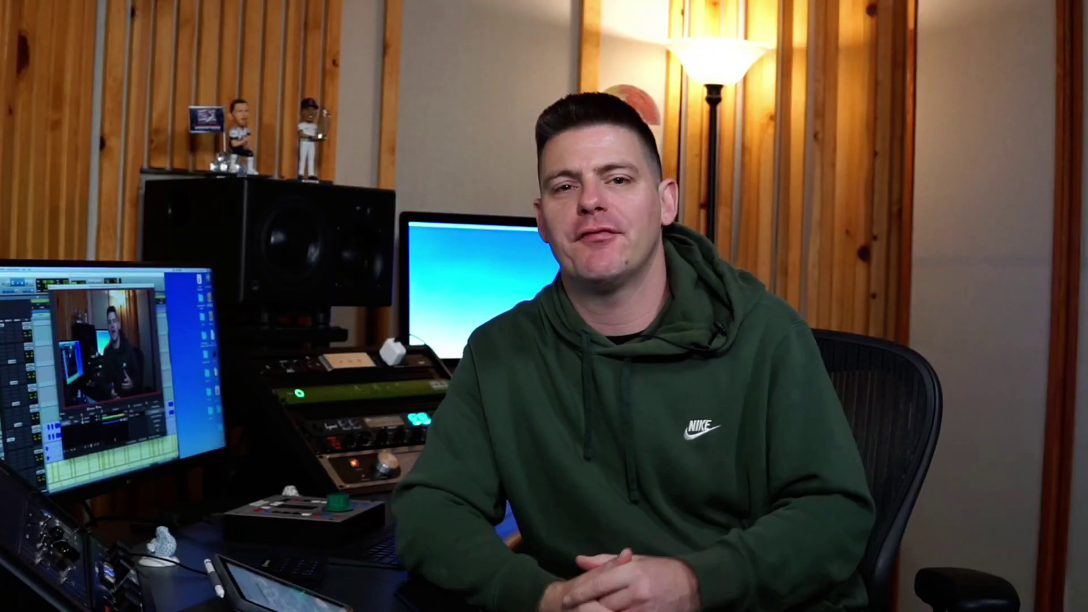